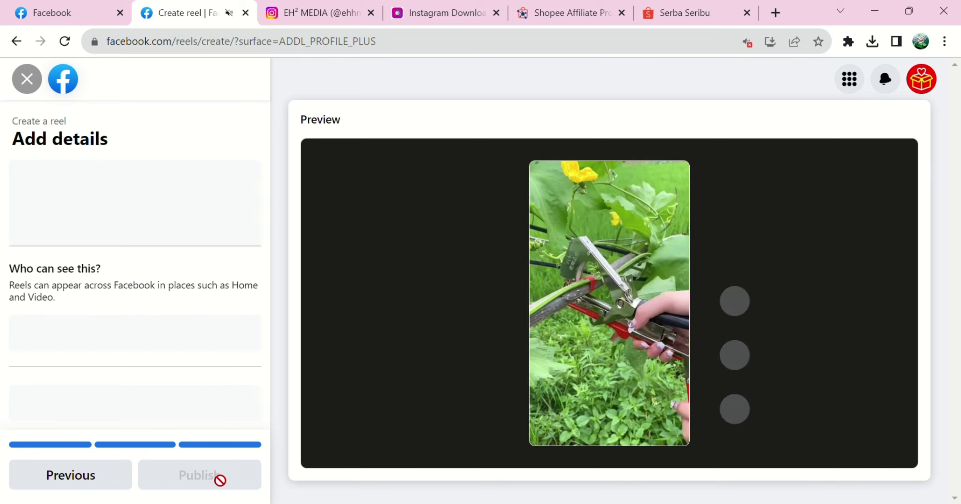
Open the page's existing pink back-scrubber reel and copy the 👉 emoji from its caption.
click(92, 7)
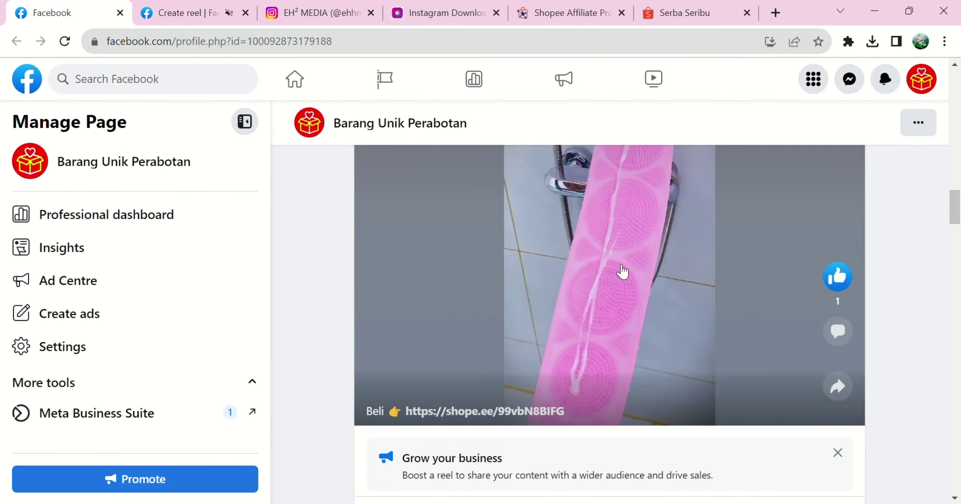
click(621, 272)
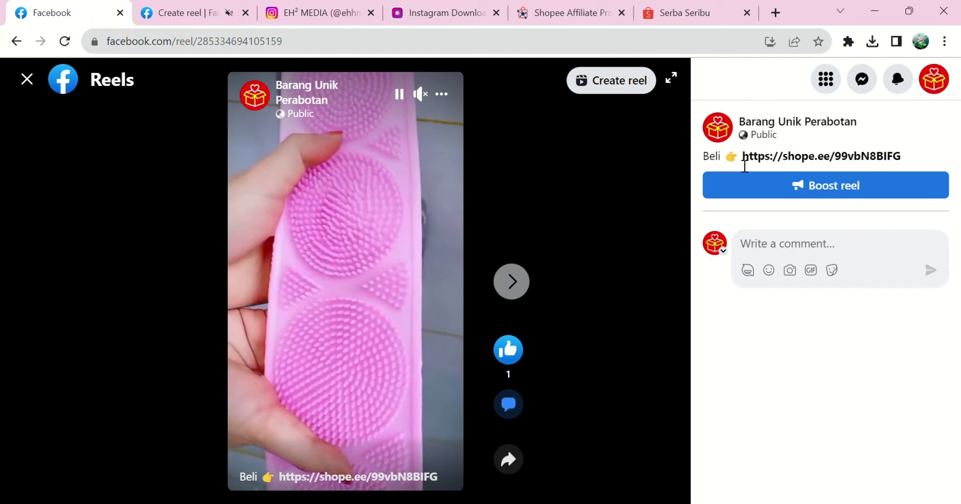
double_click(741, 161)
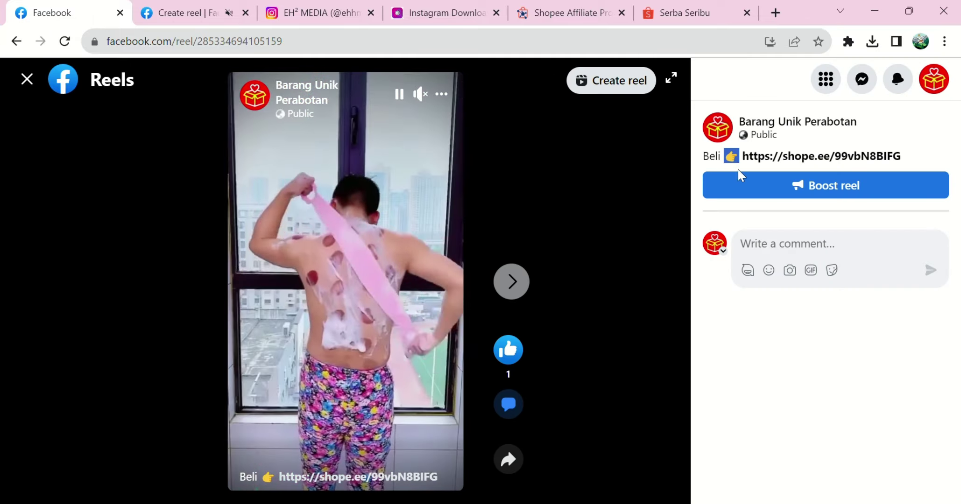
Start the description of the garden tying-tool reel with "serba seribu 👉".
click(155, 5)
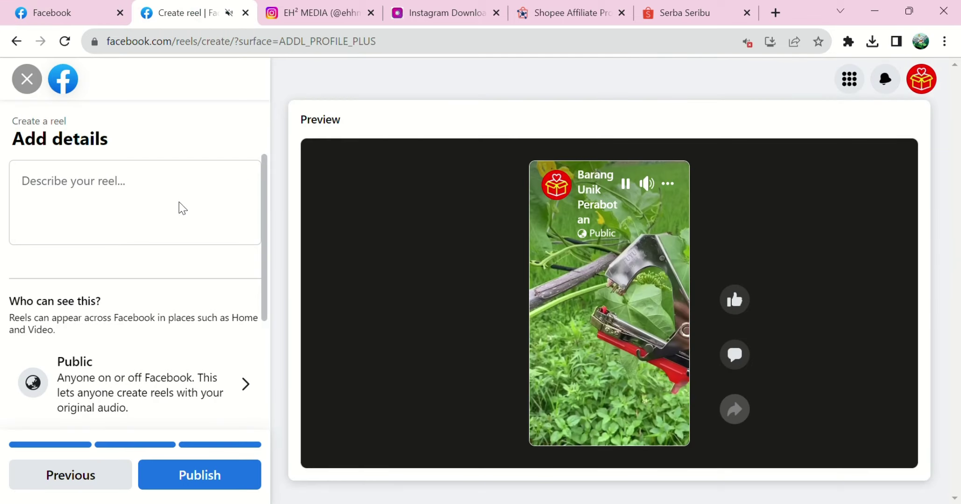
click(140, 211)
text(serb)
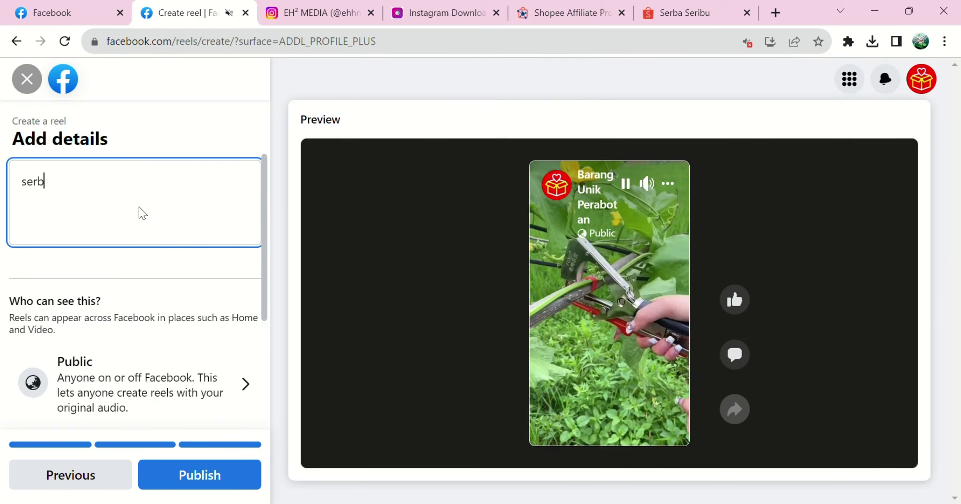
text(a seribu 👉)
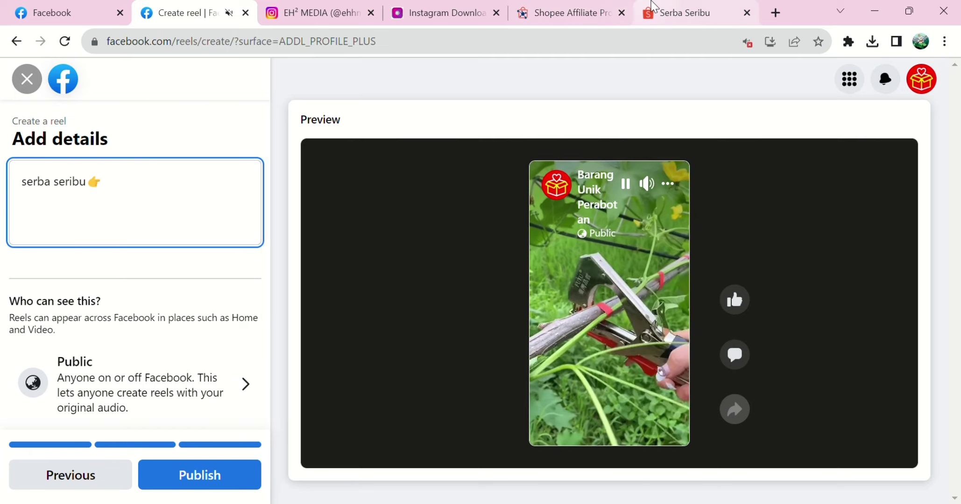
click(663, 13)
click(502, 19)
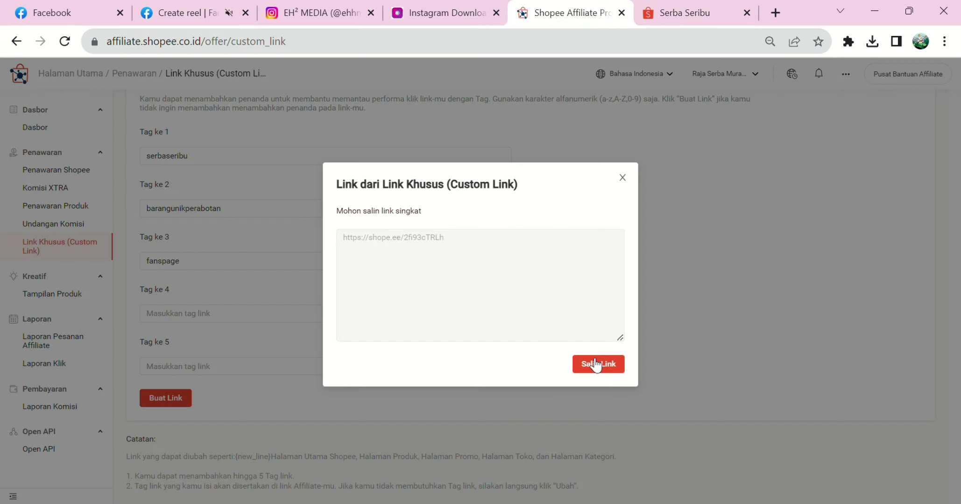
click(237, 4)
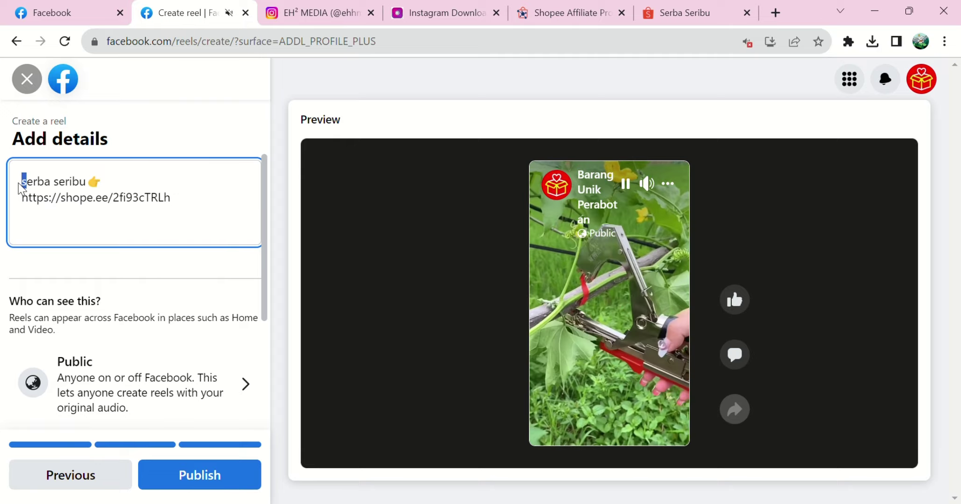
Capitalize the description's opening words as "Serba Seribu" and copy the full description with its link.
text(S)
drag(22, 181, 204, 266)
key(ctrl+c)
click(55, 188)
text(S)
Publish the garden tying-tool reel and start another reel from the Facebook home page in the other tab.
scroll(201, 268, down, 4)
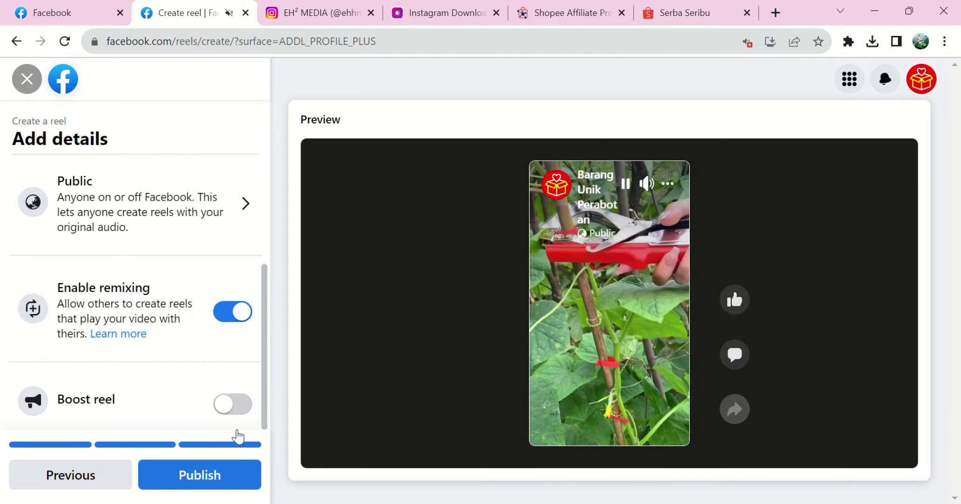
click(241, 472)
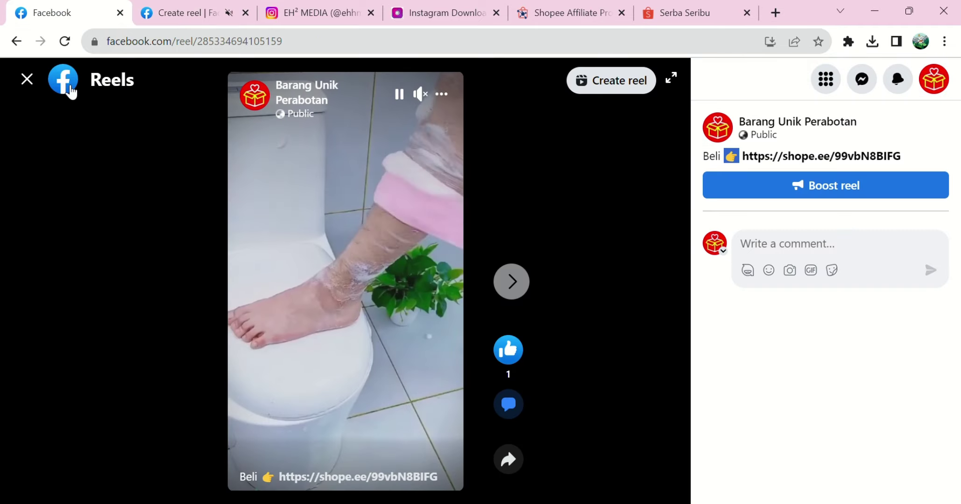
click(63, 84)
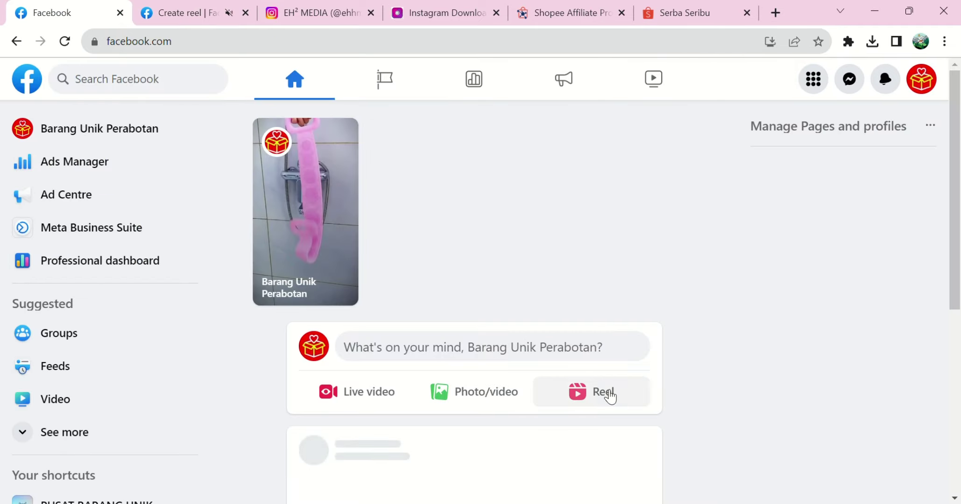
click(607, 393)
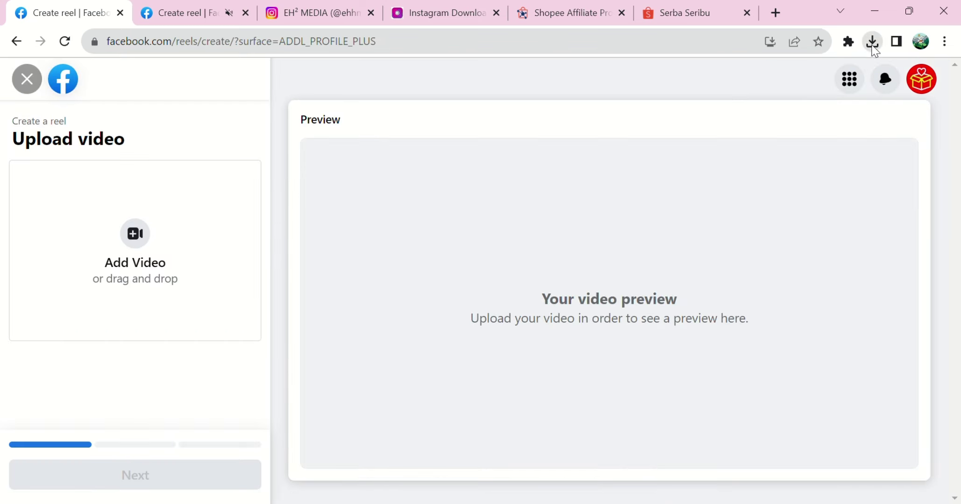
Upload the downloaded video of two people carrying a bucket and paste the copied "Serba Seribu 👉" description with the Shopee link.
drag(736, 166, 172, 255)
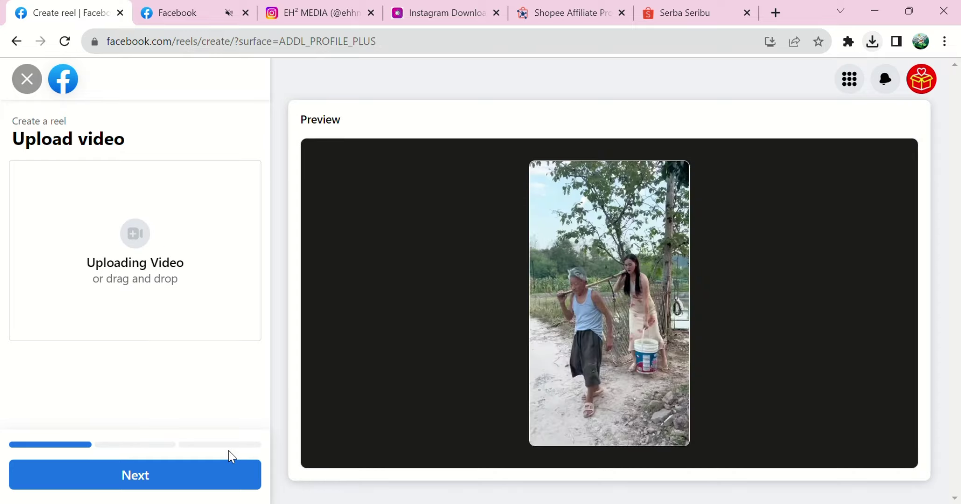
click(237, 476)
click(236, 476)
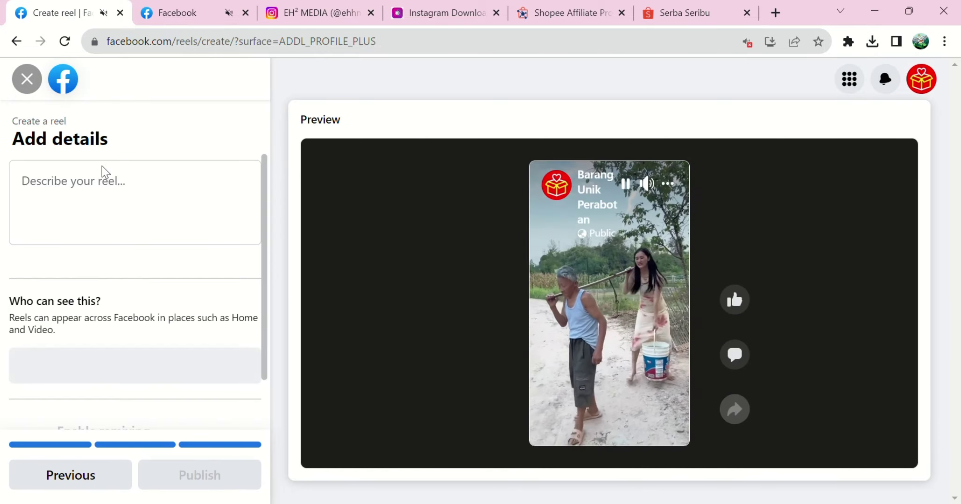
click(109, 187)
key(ctrl+v)
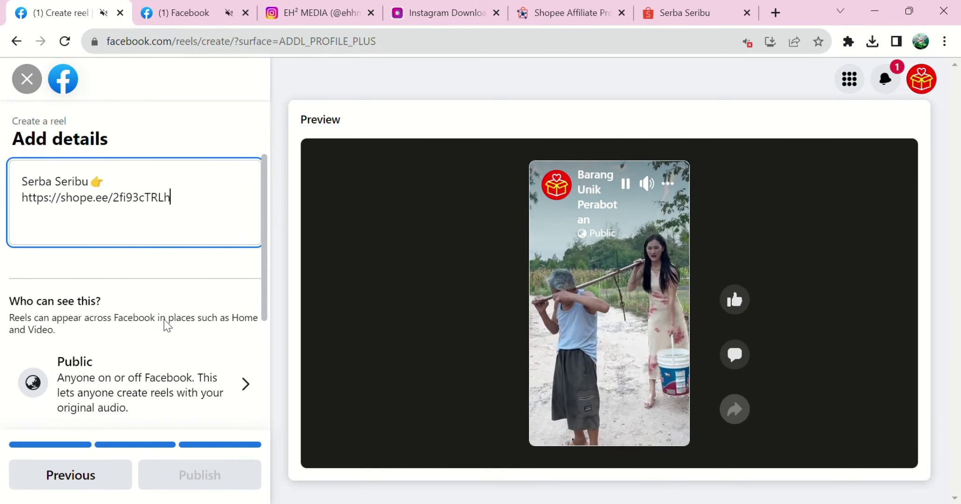
Start another reel in the second Facebook tab and upload the downloaded video of the dough-ball machine.
click(196, 8)
click(70, 87)
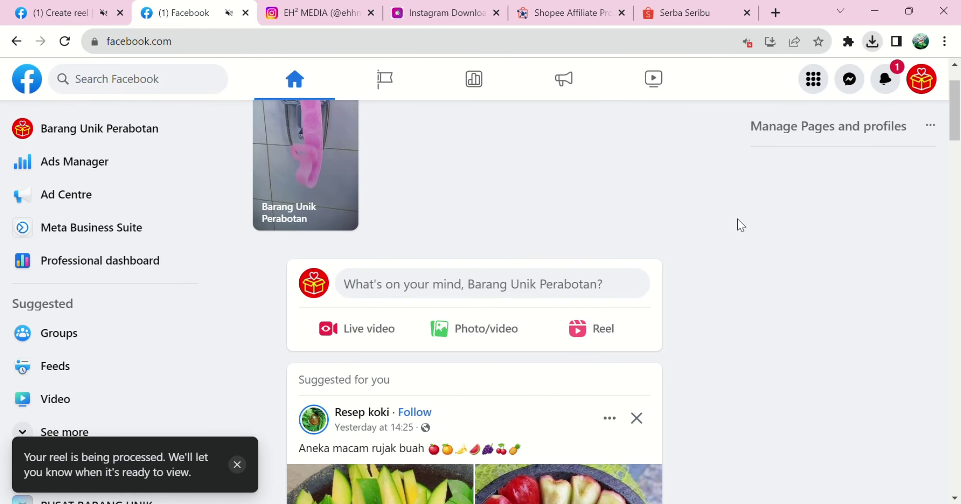
click(582, 333)
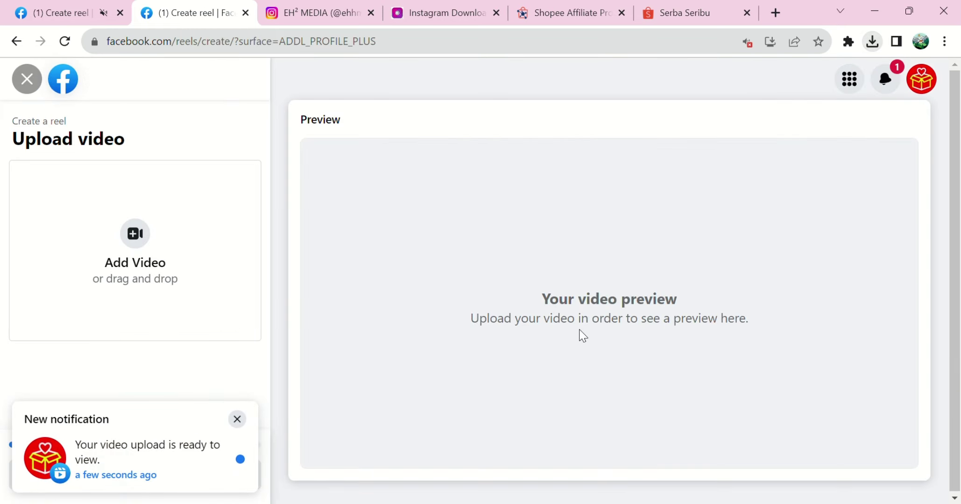
drag(713, 252, 320, 250)
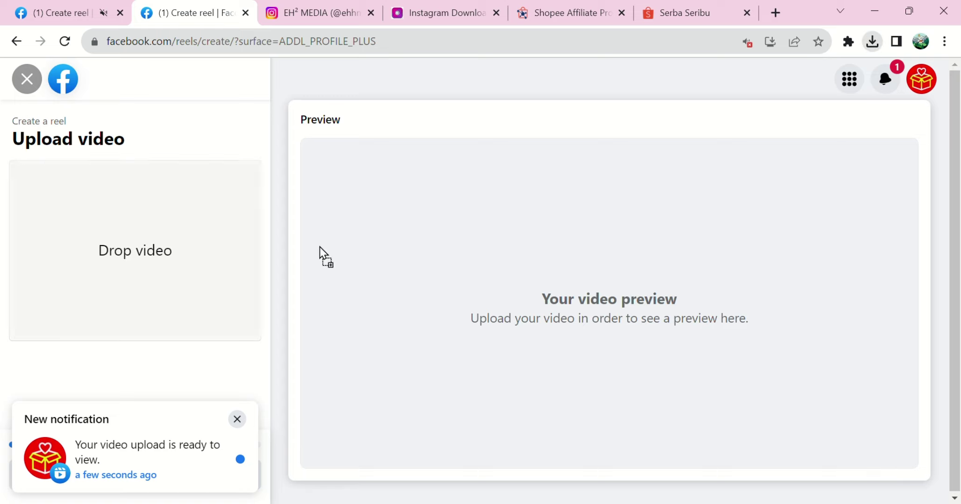
drag(204, 248, 191, 251)
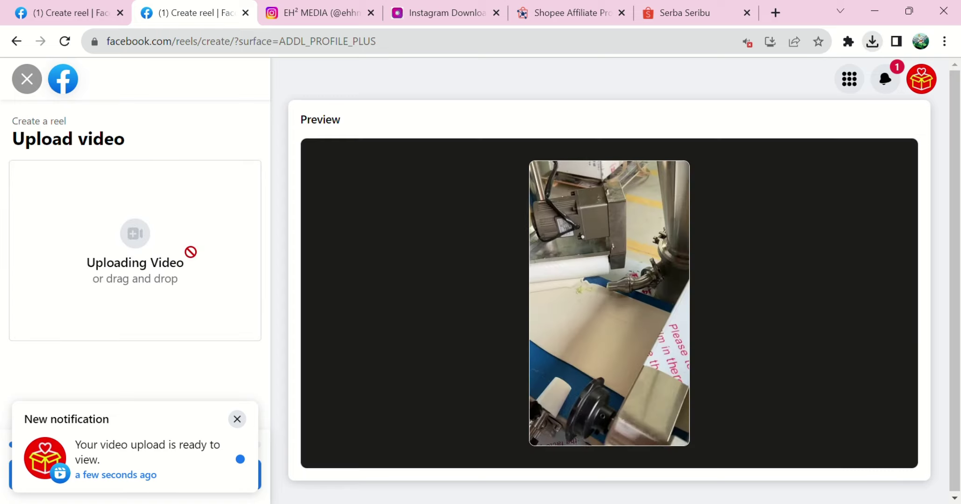
click(241, 423)
click(243, 475)
click(242, 475)
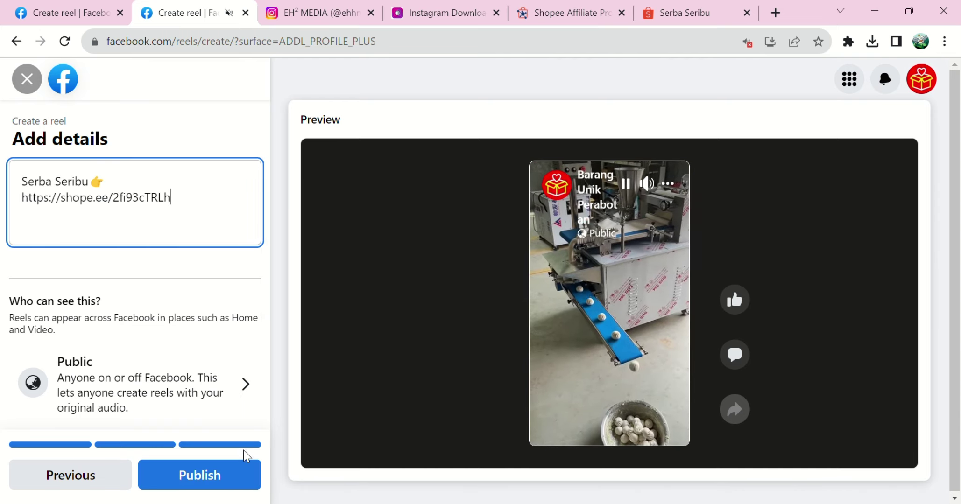
click(234, 473)
click(45, 6)
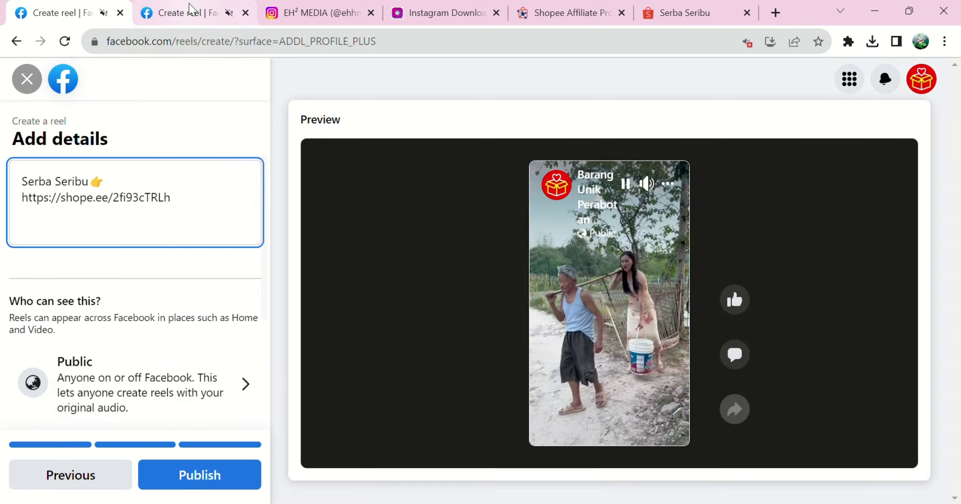
click(188, 12)
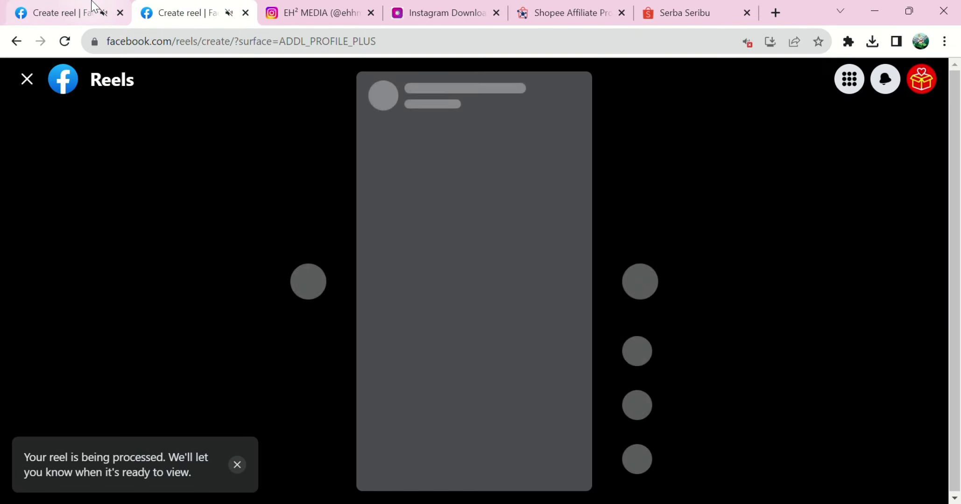
Publish the bucket-carrying reel in the first Facebook tab and start another reel in the second tab.
click(65, 12)
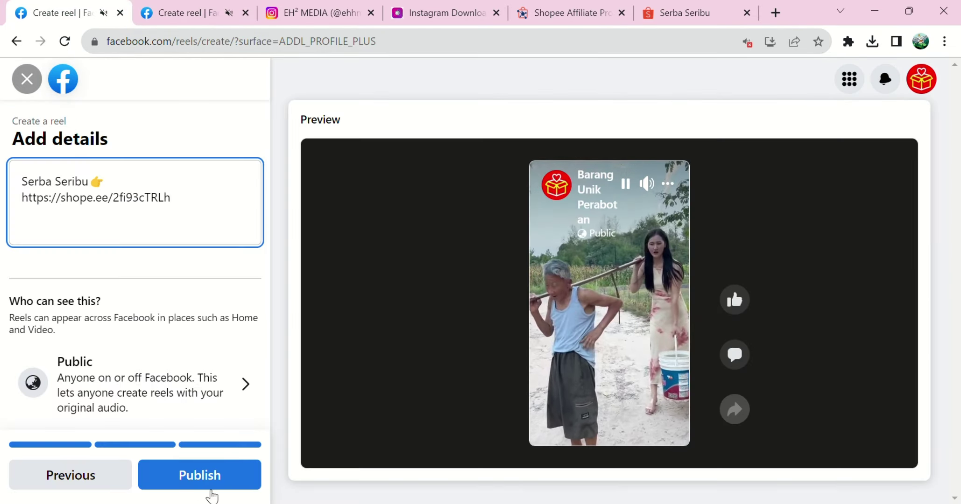
click(208, 485)
click(178, 13)
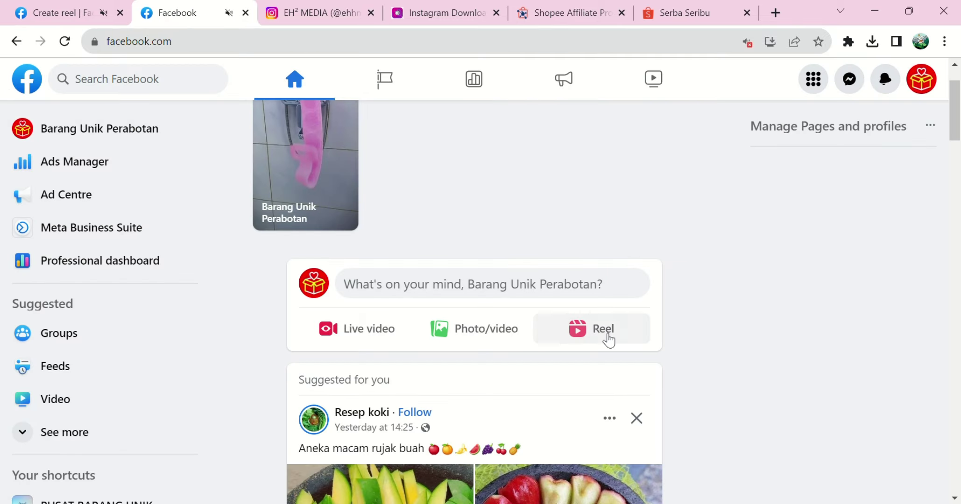
click(603, 330)
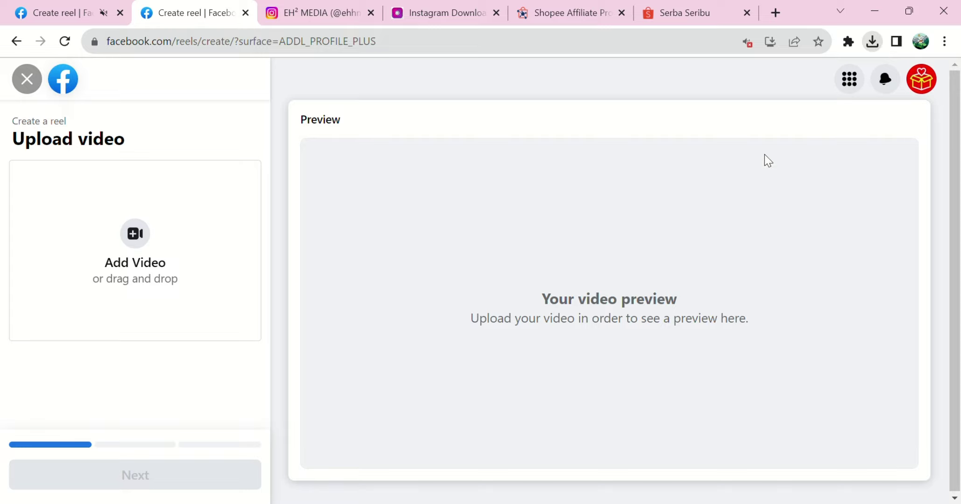
drag(708, 290, 484, 293)
drag(199, 251, 200, 254)
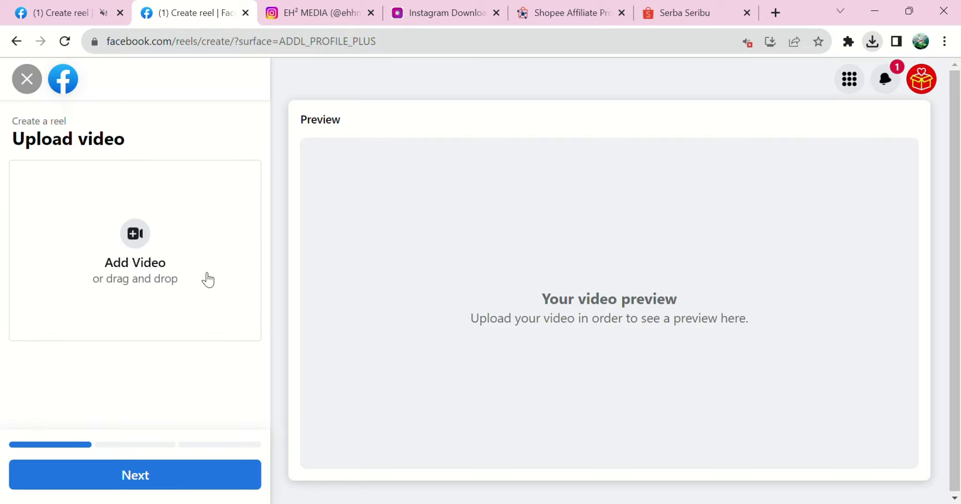
click(203, 475)
click(204, 474)
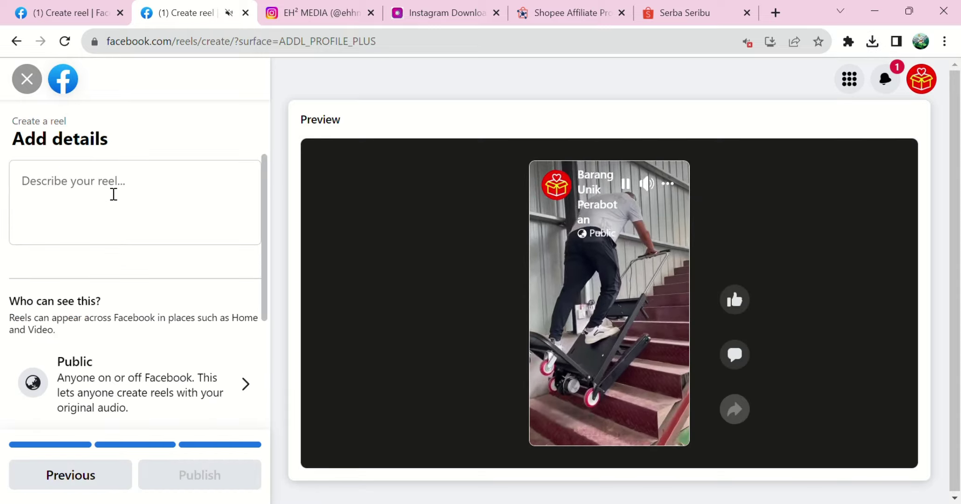
click(114, 187)
key(ctrl+v)
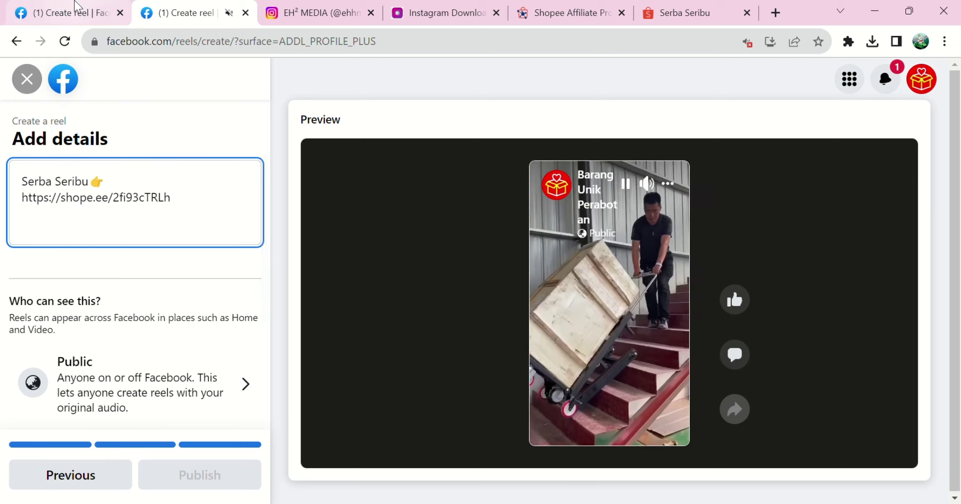
Return to the Facebook home page in the first tab and start another reel there.
click(70, 13)
click(75, 94)
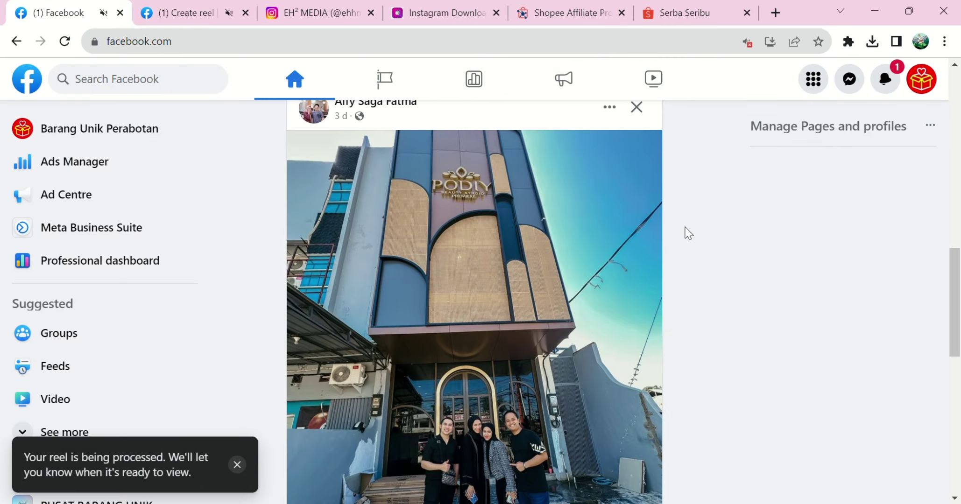
scroll(631, 293, up, 15)
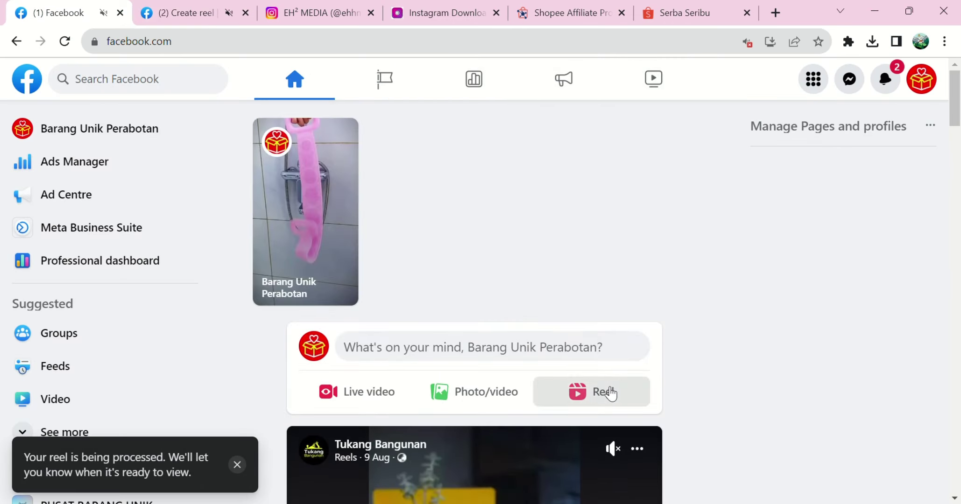
click(606, 392)
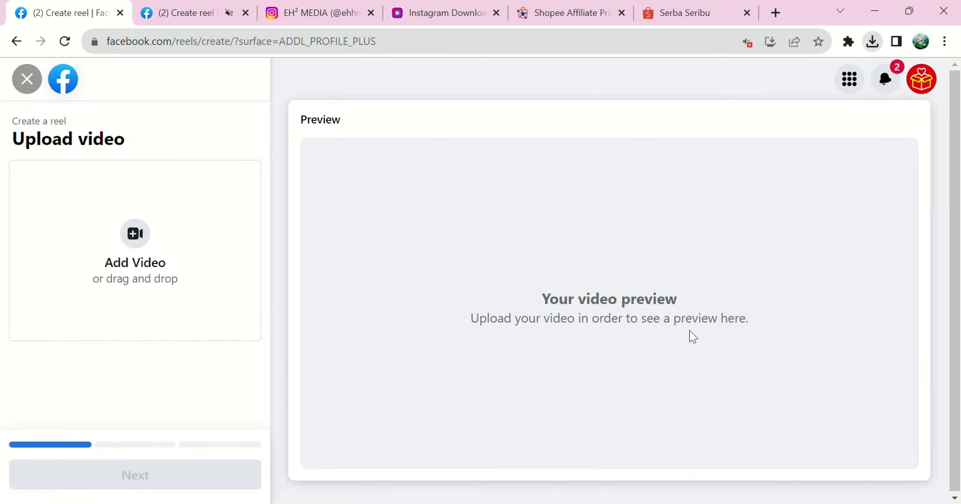
drag(674, 351, 86, 289)
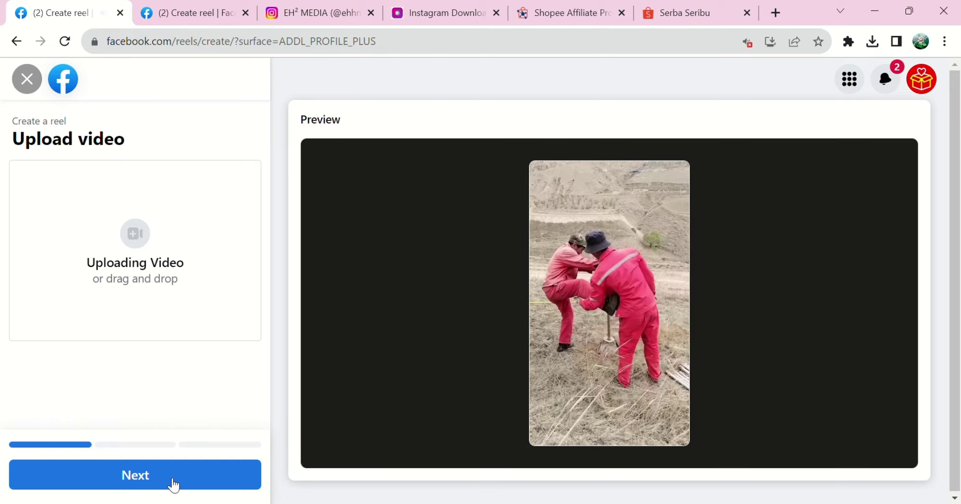
click(189, 485)
click(198, 479)
click(114, 188)
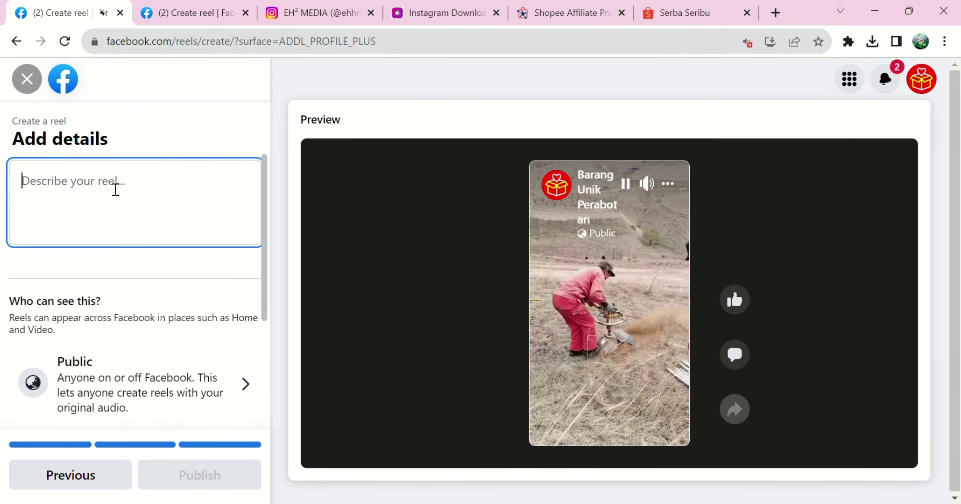
text(Serba Seribu 👉 https://shope.ee/2fi93cTRLh)
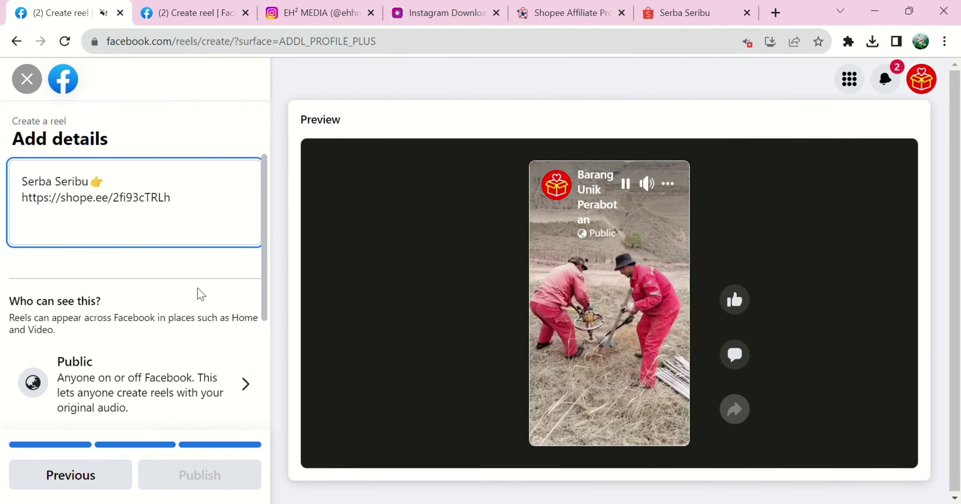
Publish the stair-climbing trolley reel in the second Facebook tab.
click(192, 17)
click(238, 477)
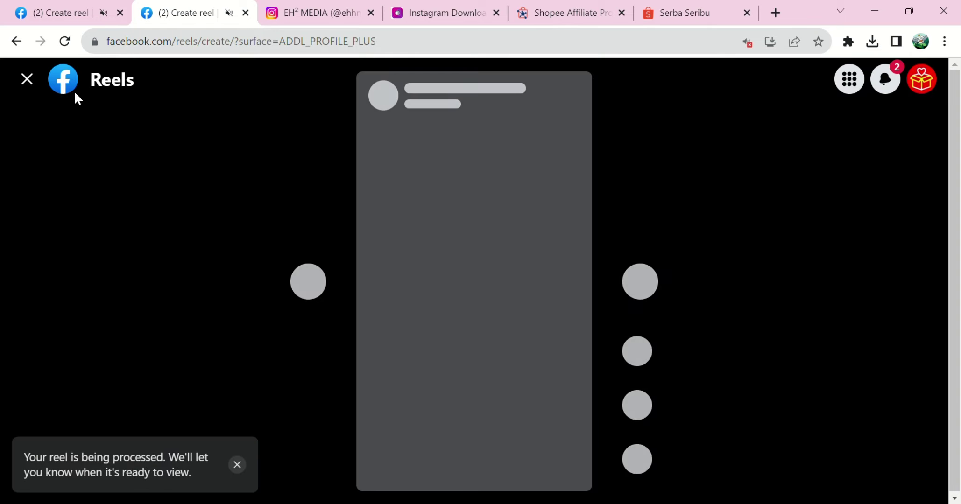
Start another reel from the Facebook home page in the second tab and publish the hole-digging reel in the first.
click(73, 89)
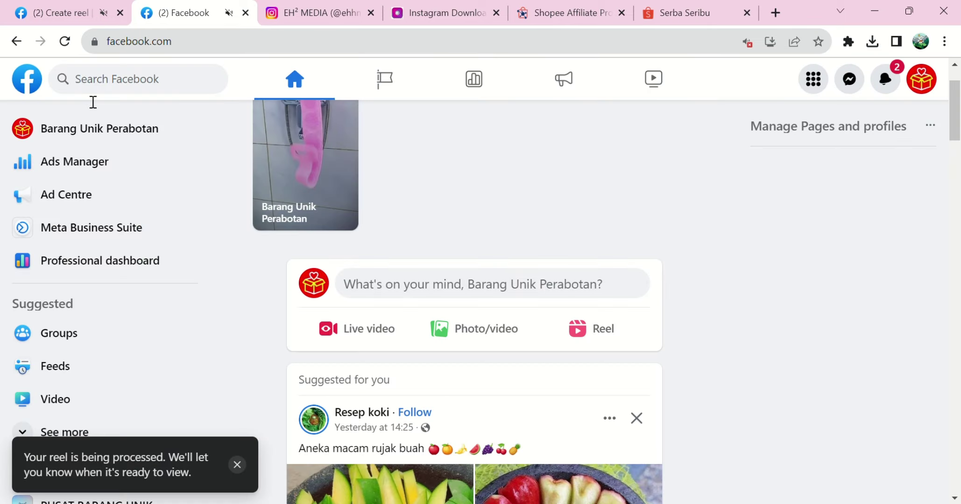
click(610, 330)
click(124, 5)
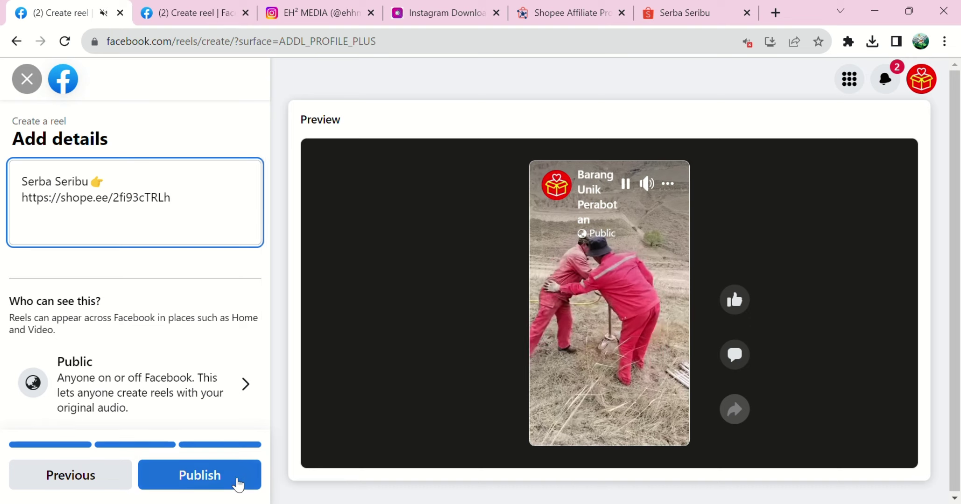
click(236, 481)
Upload the downloaded dump truck video to the reel in the second Facebook tab and start another reel in the first.
click(228, 15)
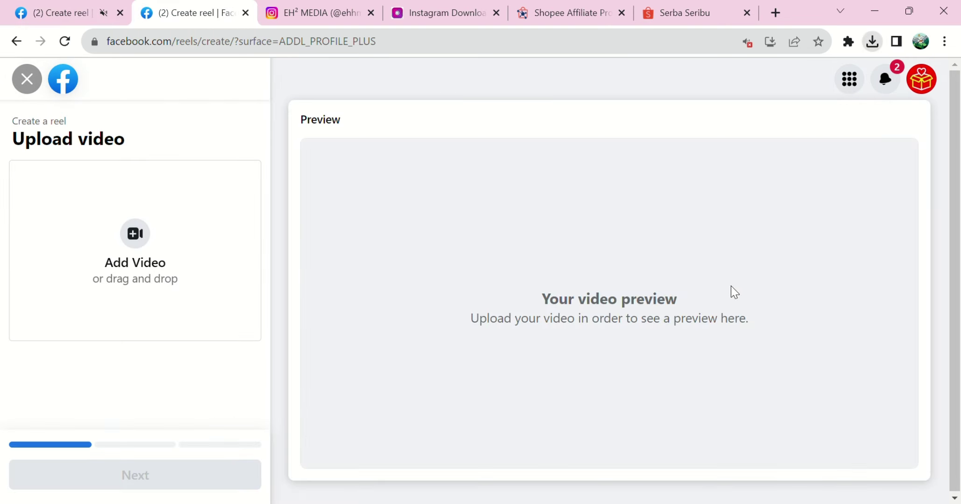
drag(445, 367, 180, 289)
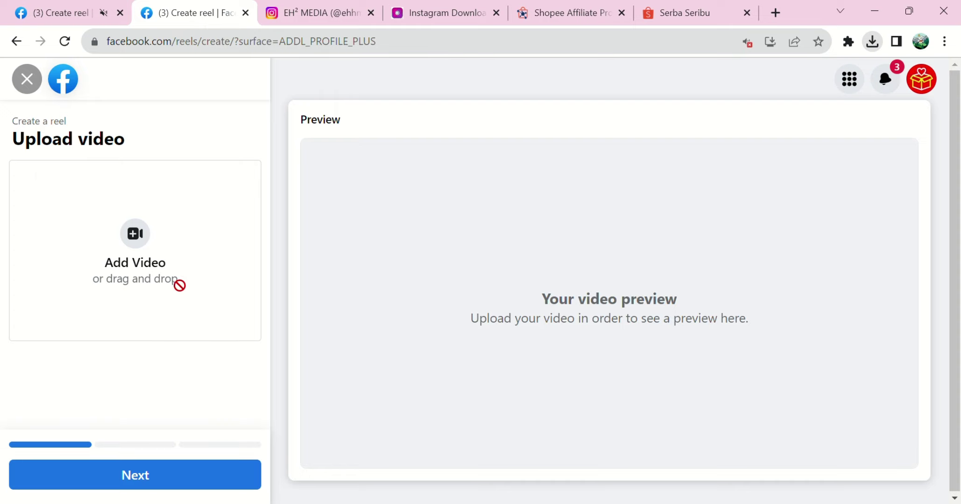
click(52, 12)
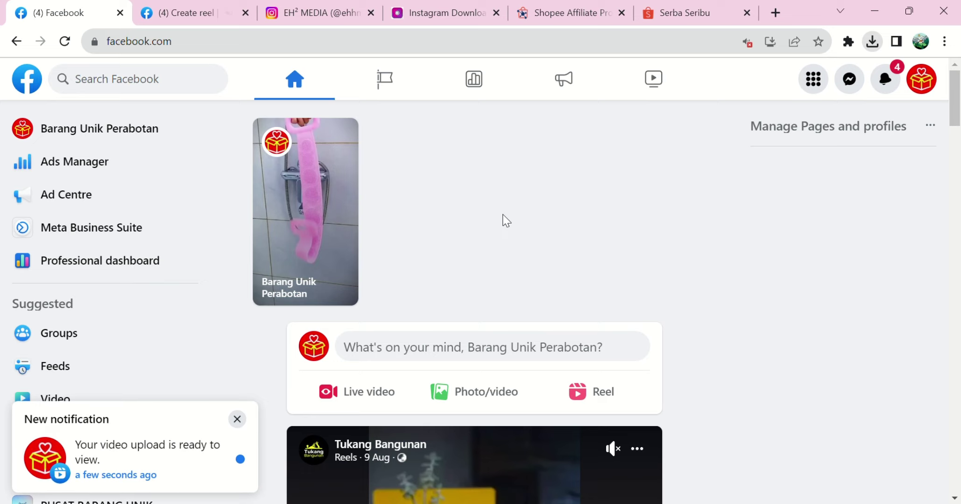
click(607, 396)
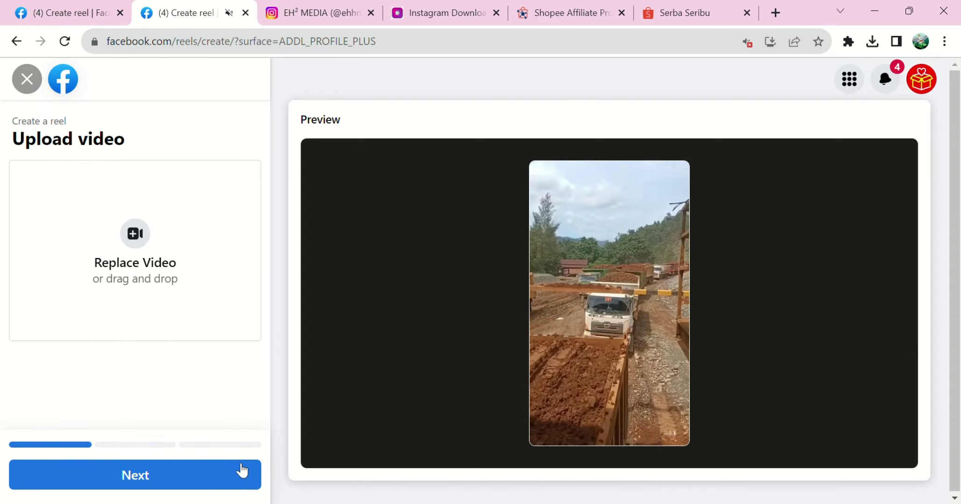
click(239, 474)
click(237, 476)
click(103, 188)
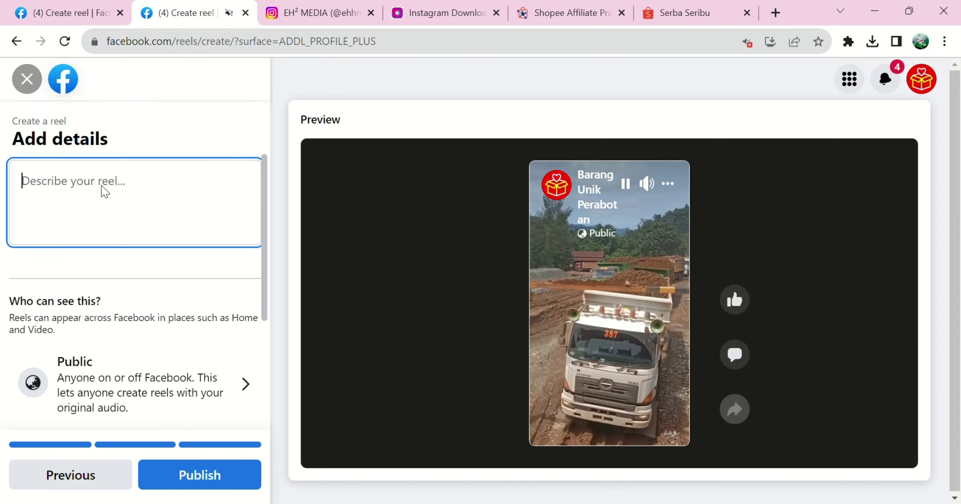
text(Serba Seribu 👉 https://shope.ee/2fi93cTRLh)
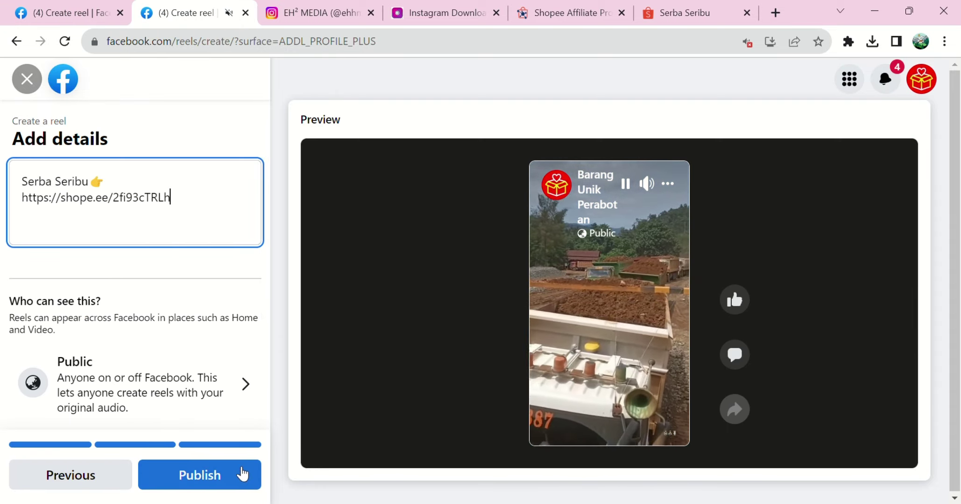
click(242, 474)
click(196, 8)
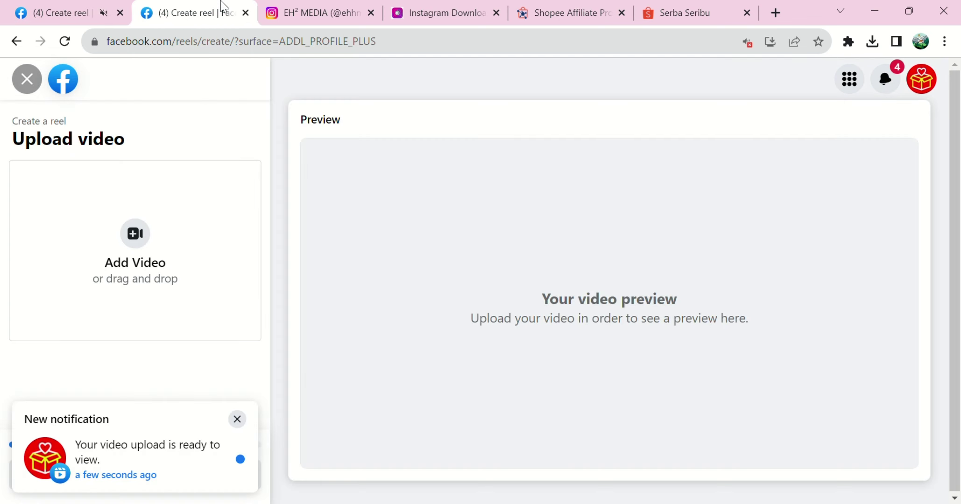
Examine the water transfer printing reel on the EH² MEDIA Instagram profile.
click(354, 10)
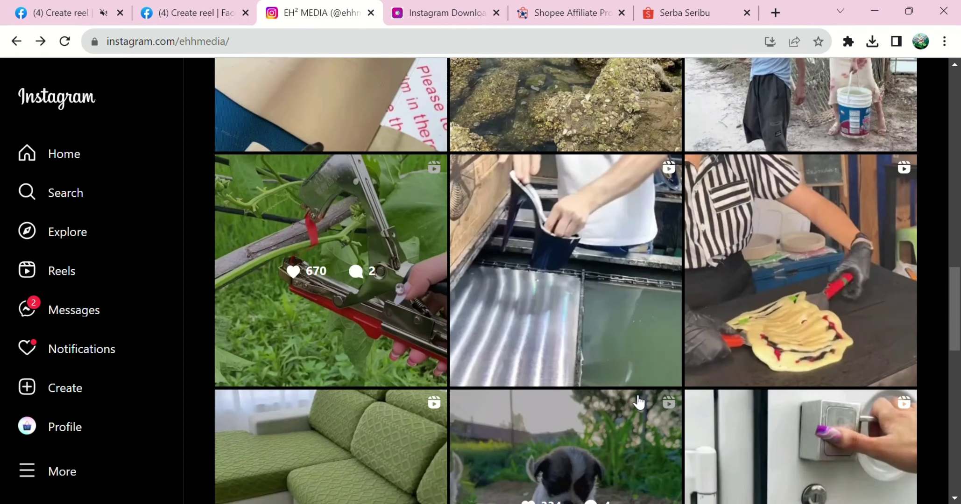
click(606, 317)
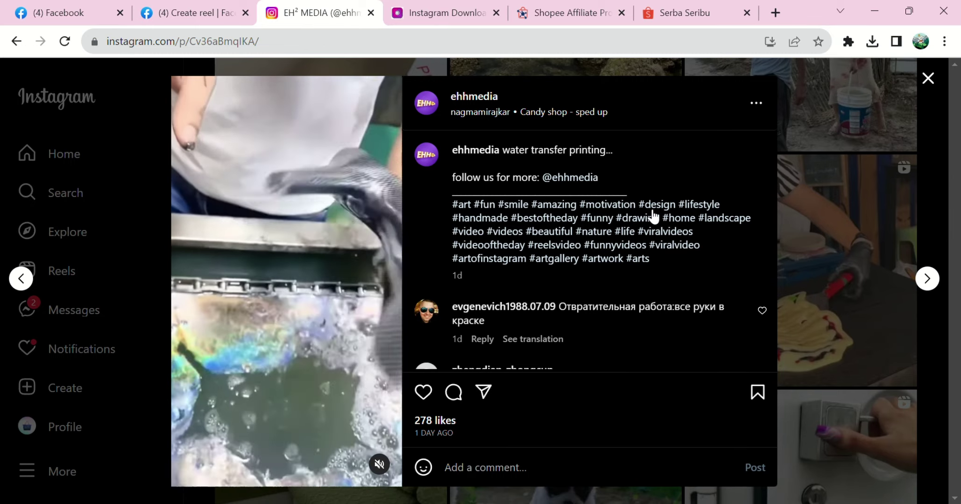
click(824, 201)
Download the pancake-making reel from its Instagram link with Snapinsta and reset the downloader for another link.
click(814, 227)
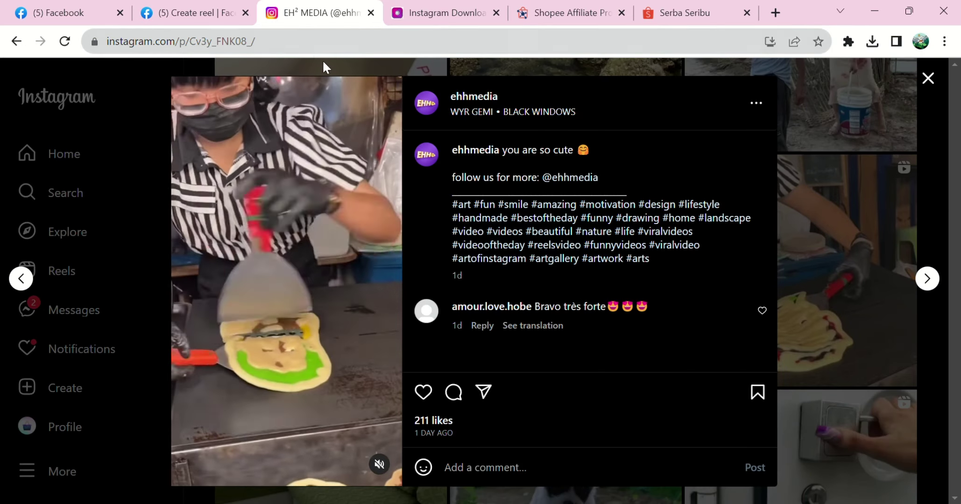
click(361, 45)
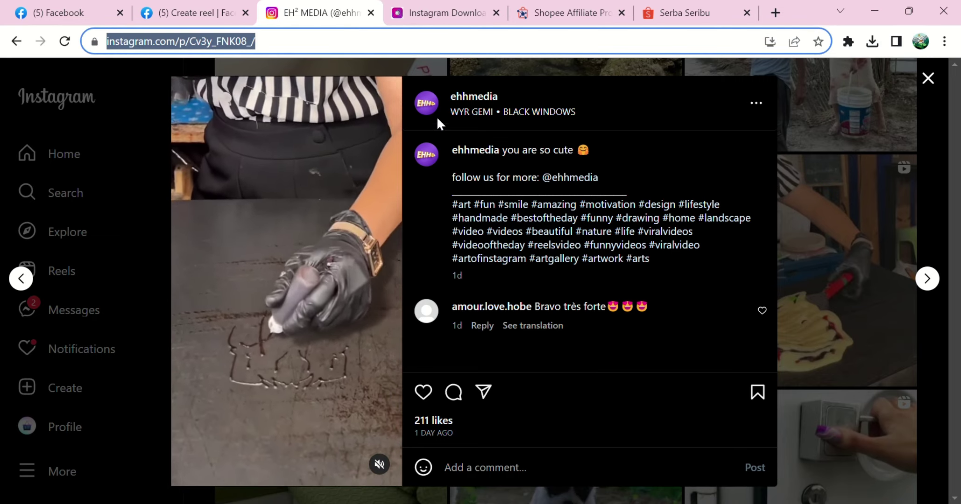
key(ctrl+Tab)
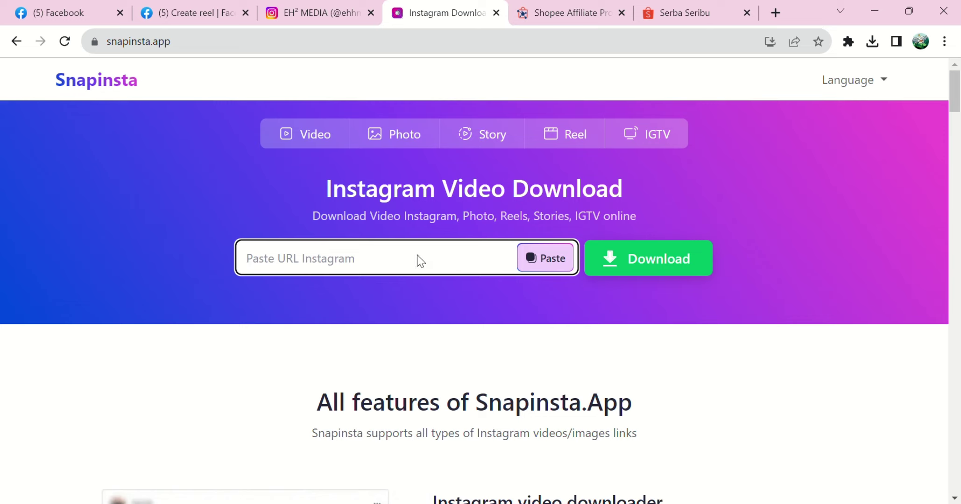
click(682, 273)
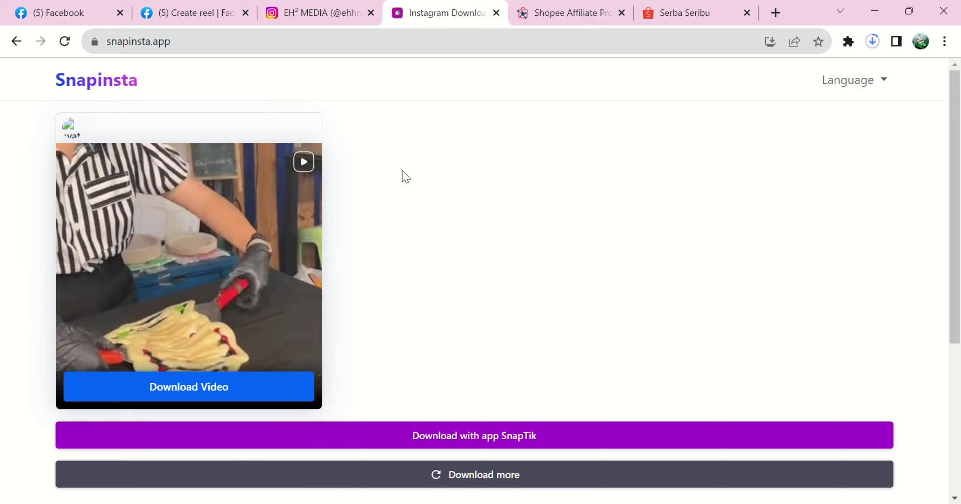
scroll(574, 327, down, 3)
click(545, 336)
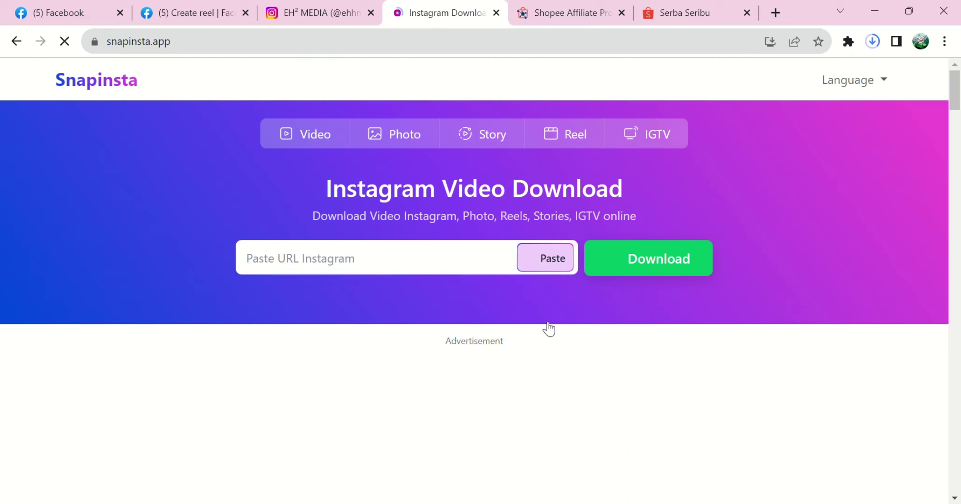
Return to the Instagram profile and examine the reel showing a hand on a white door's lock.
click(345, 7)
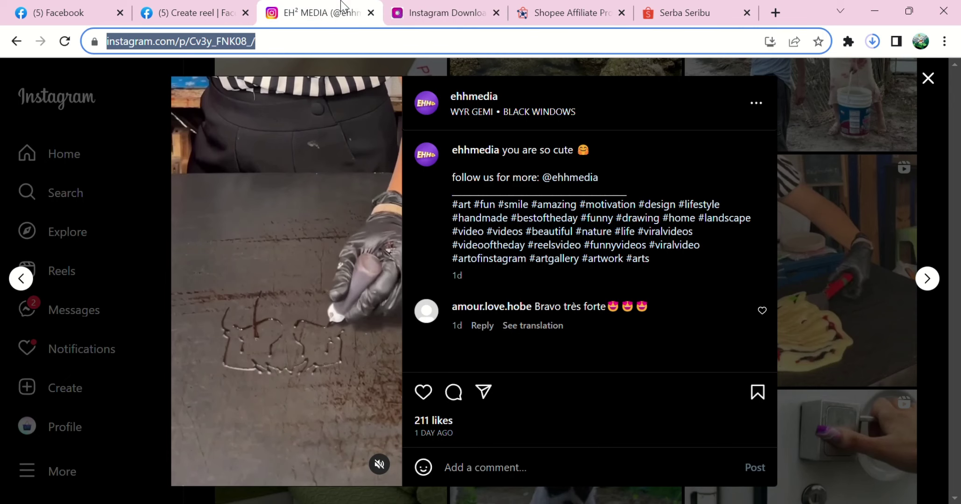
click(834, 232)
scroll(833, 232, down, 3)
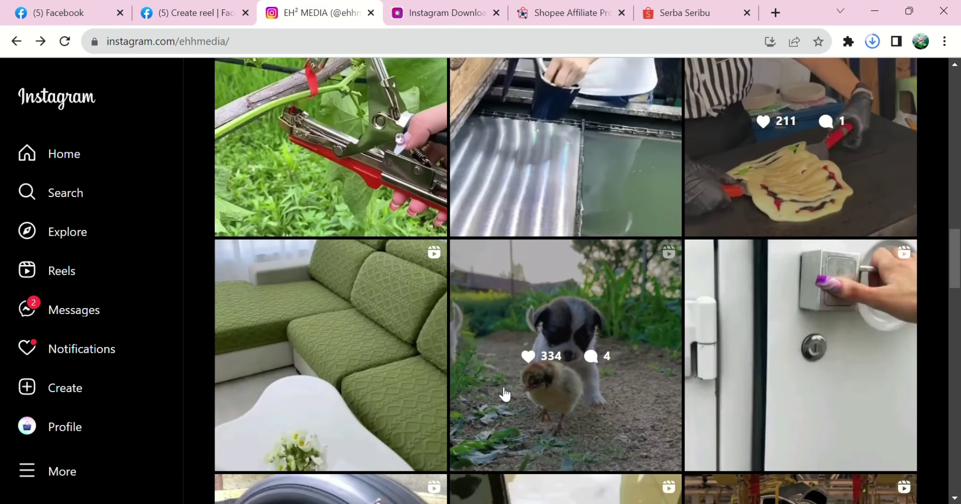
scroll(504, 394, down, 3)
click(723, 231)
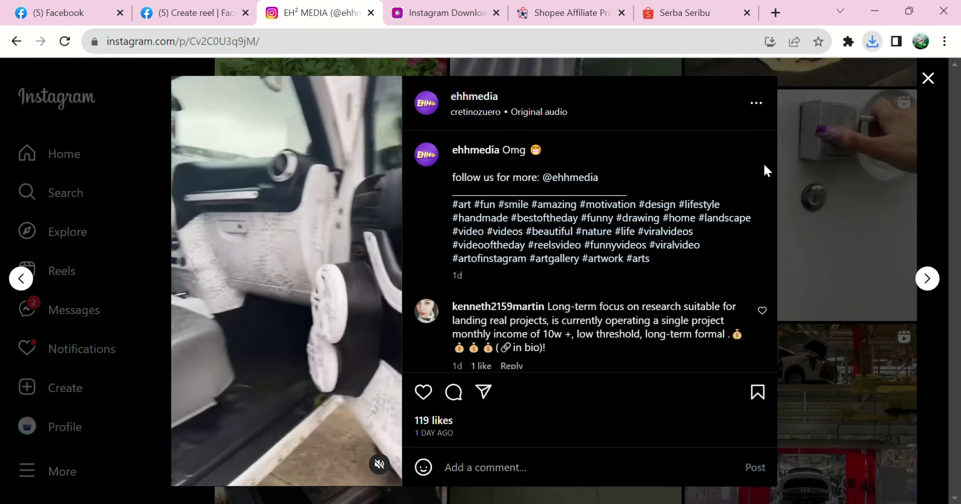
click(830, 391)
Find the bamboo-cutting reel further down the EH² MEDIA profile and copy its link.
scroll(608, 378, down, 3)
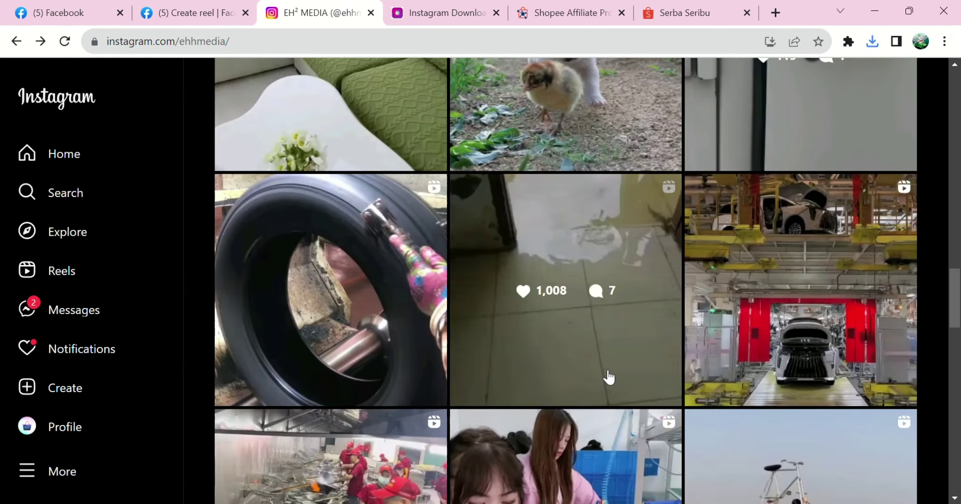
scroll(589, 374, down, 2)
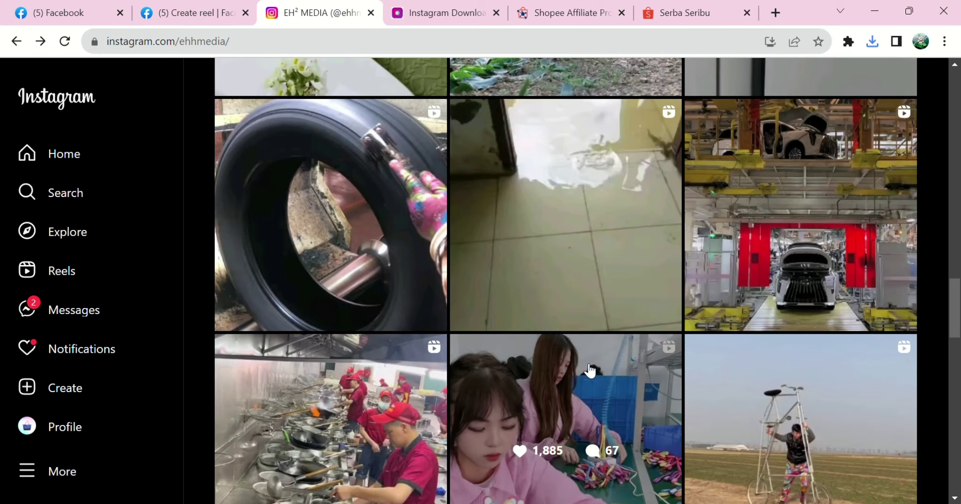
scroll(591, 364, down, 10)
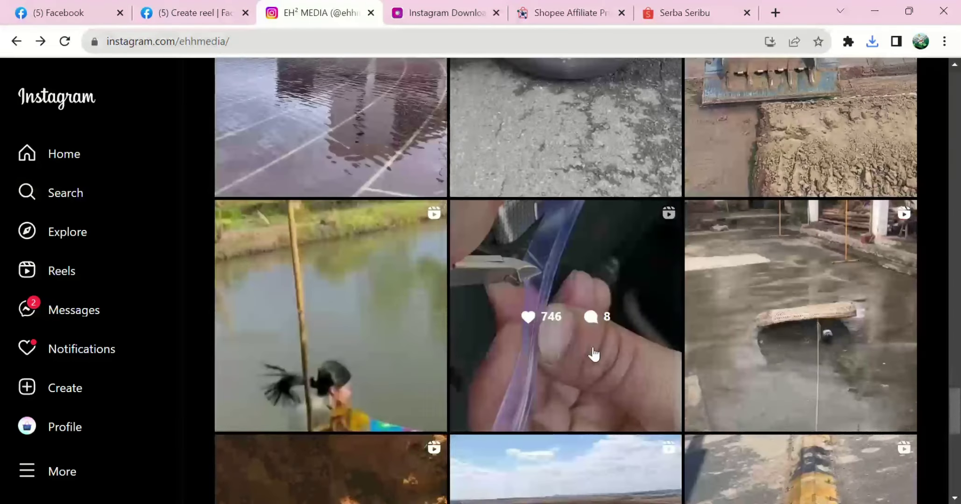
scroll(593, 354, down, 5)
click(321, 266)
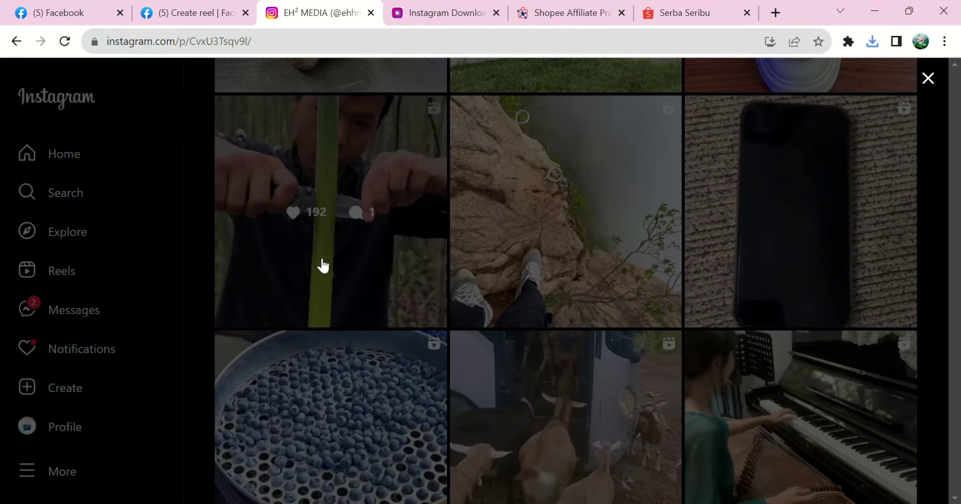
click(259, 41)
key(ctrl+c)
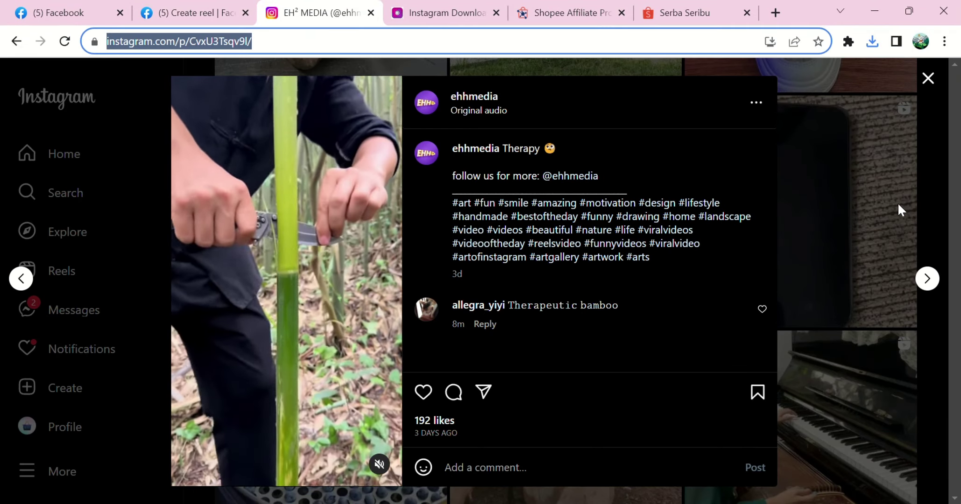
Download the bamboo-cutting video with Snapinsta using the copied Instagram link.
click(880, 182)
click(551, 6)
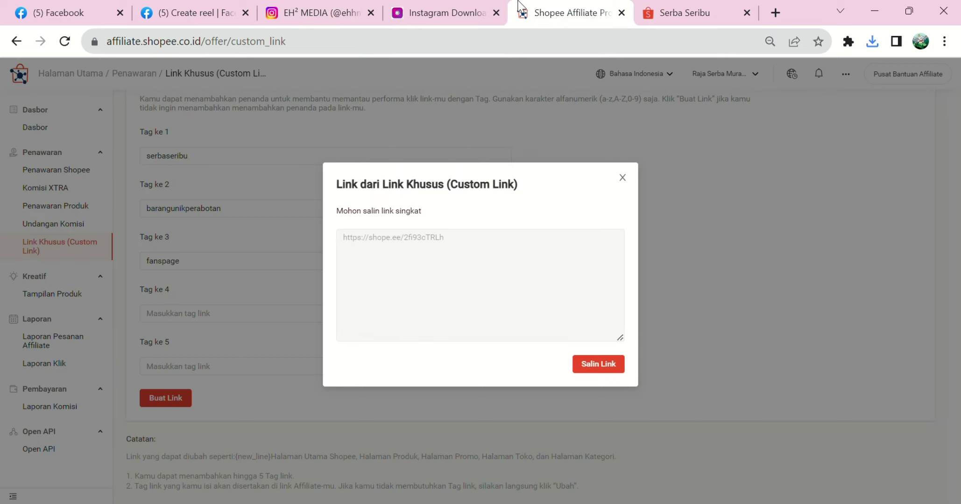
click(446, 13)
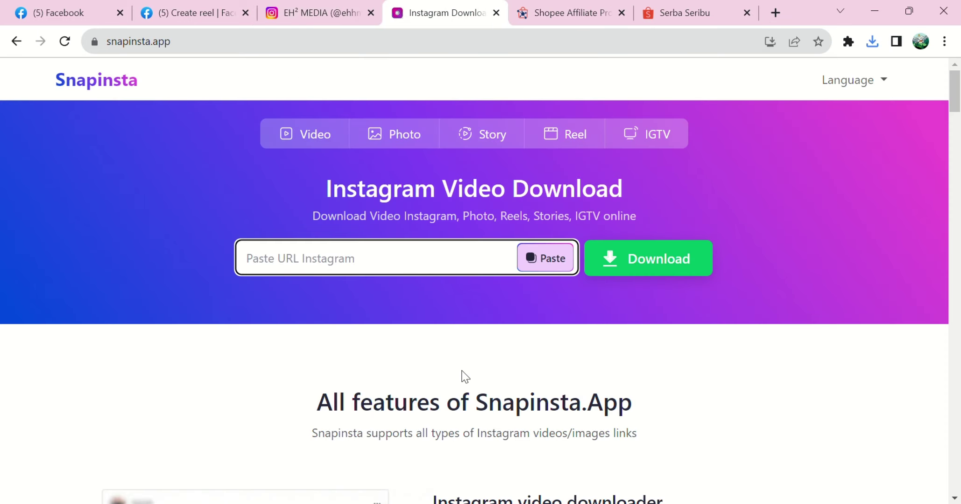
key(ctrl+v)
click(697, 270)
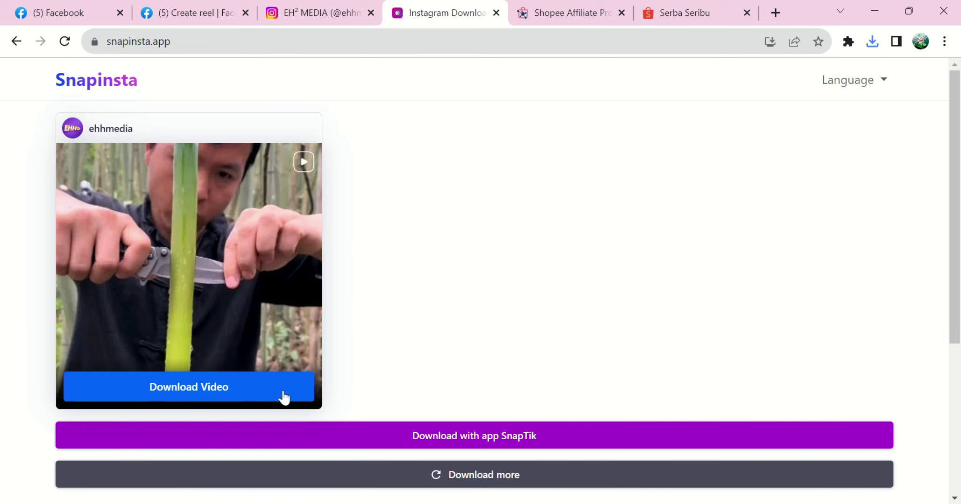
Browse further down the Instagram profile and examine the excavator slope protection reel.
click(313, 13)
scroll(443, 299, down, 9)
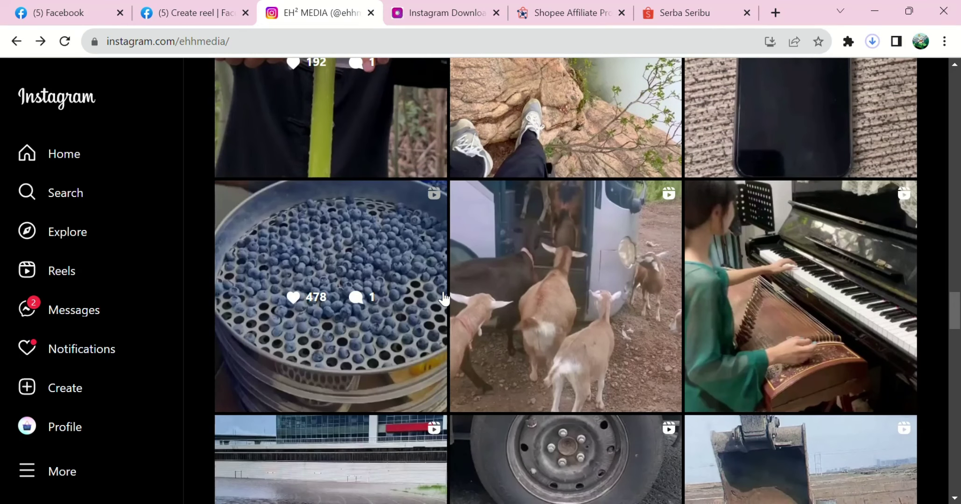
scroll(444, 299, down, 2)
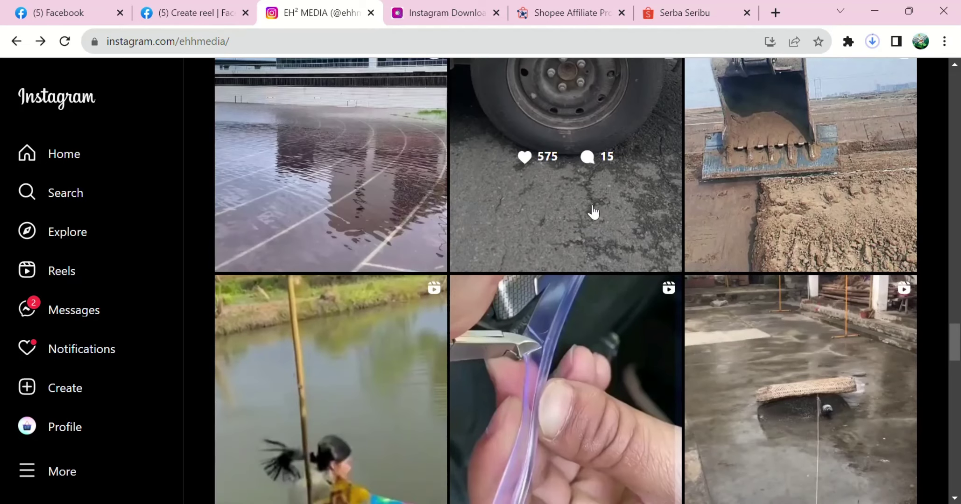
click(851, 172)
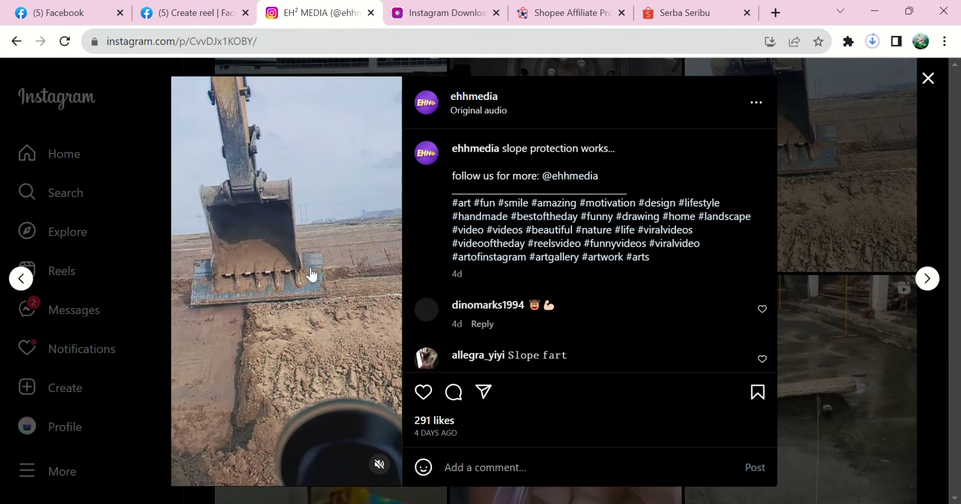
click(892, 246)
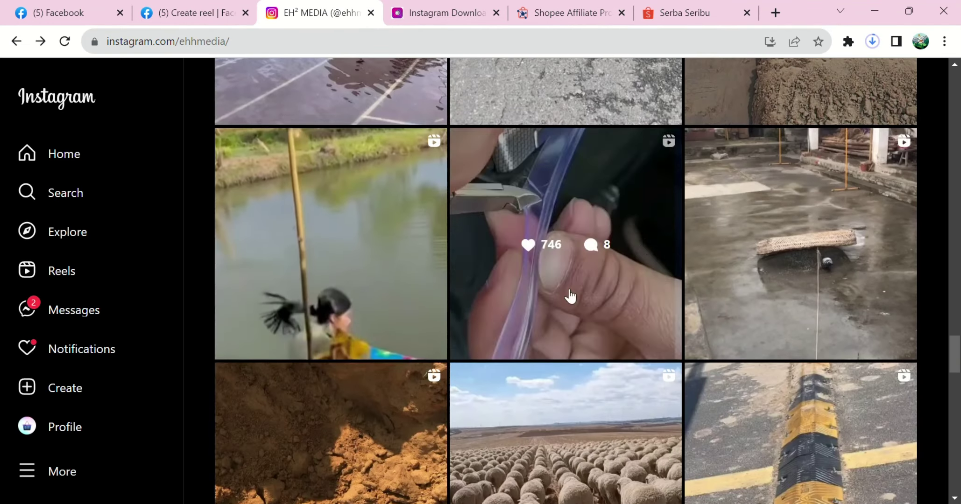
Open the reel of hands cutting a clear plastic strip on the EH² MEDIA profile and copy its link.
click(590, 255)
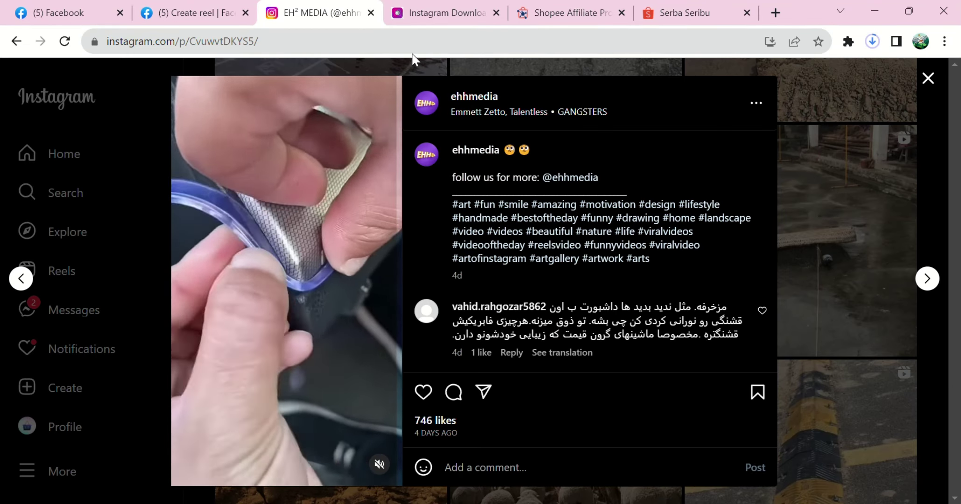
click(427, 41)
key(ctrl+c)
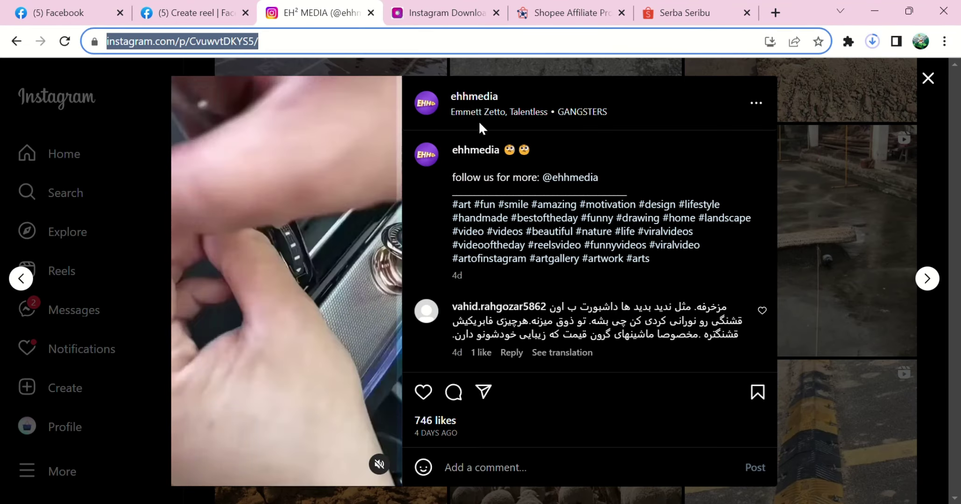
Download the plastic strip video with Snapinsta using the copied Instagram link.
click(444, 13)
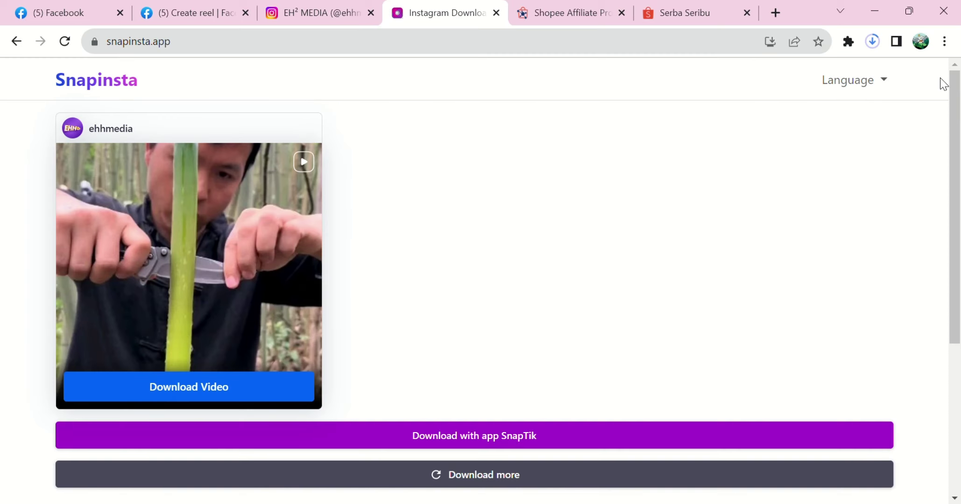
click(517, 481)
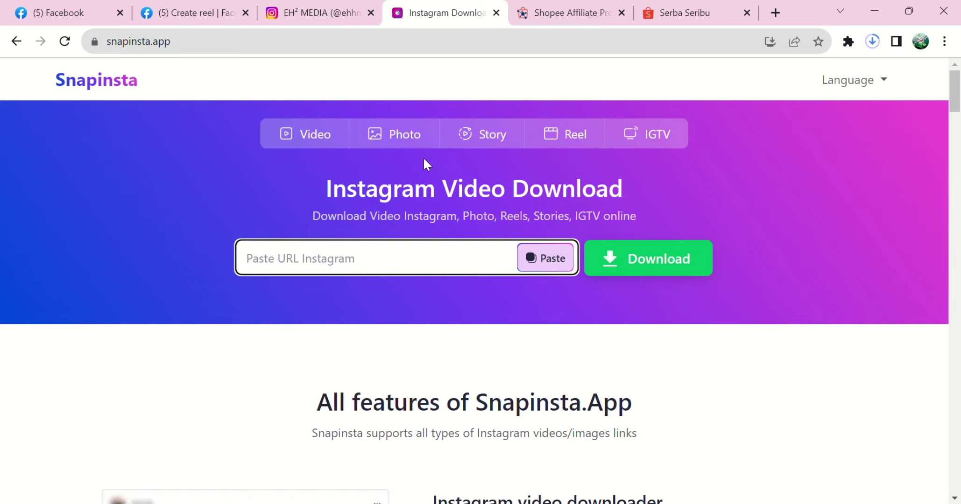
key(ctrl+v)
click(663, 258)
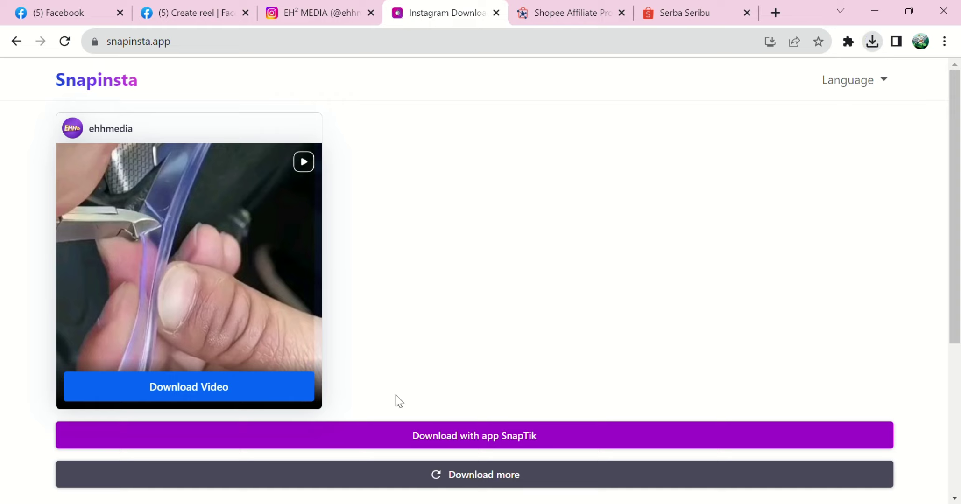
Find the white roller shoe reel further down the EH² MEDIA profile and copy its link.
click(351, 6)
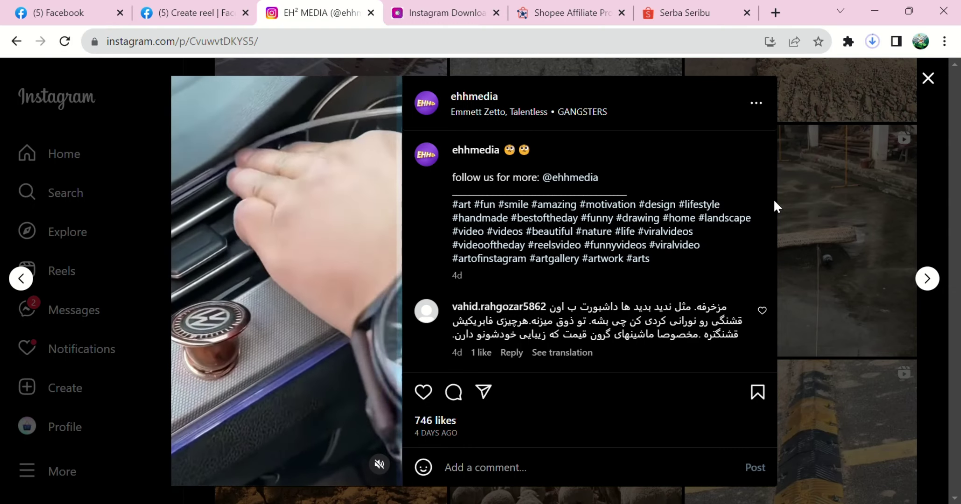
click(794, 209)
scroll(802, 212, down, 5)
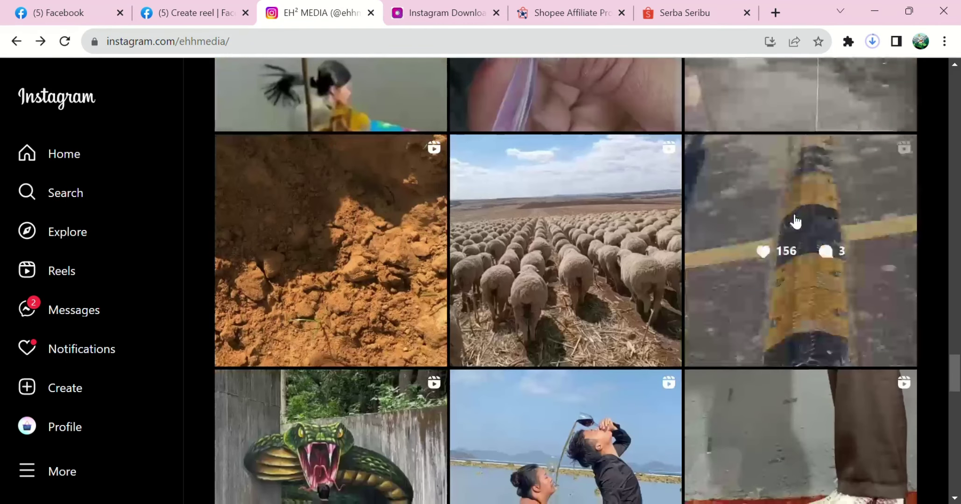
scroll(795, 222, up, 1)
scroll(795, 222, down, 3)
scroll(795, 222, down, 7)
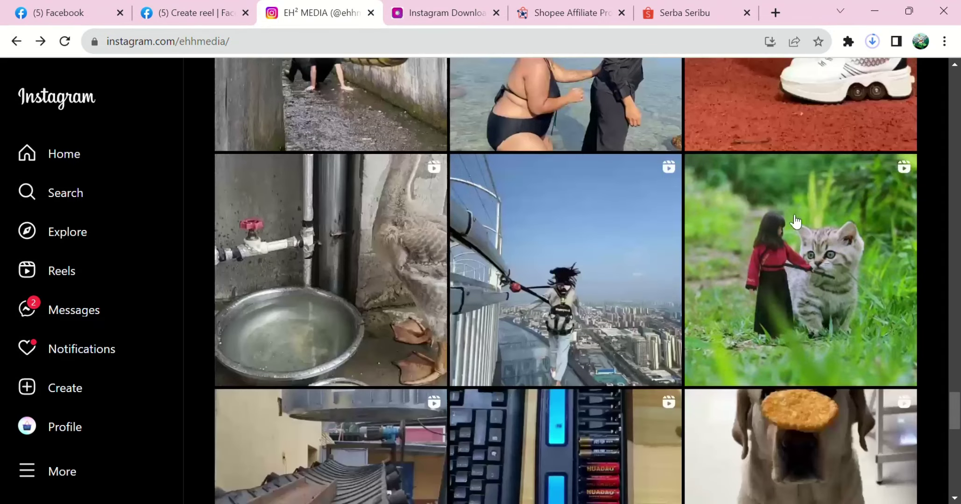
scroll(793, 219, down, 3)
scroll(793, 219, up, 3)
click(834, 126)
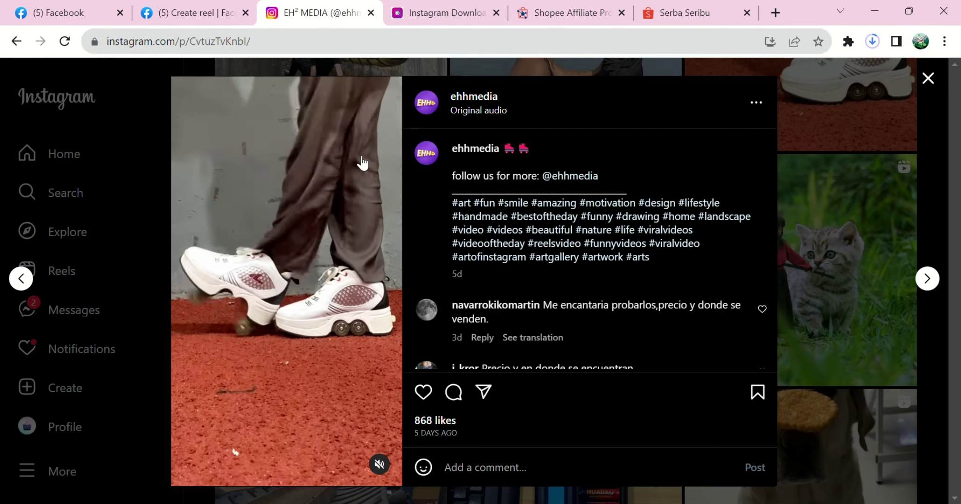
click(371, 43)
key(ctrl+c)
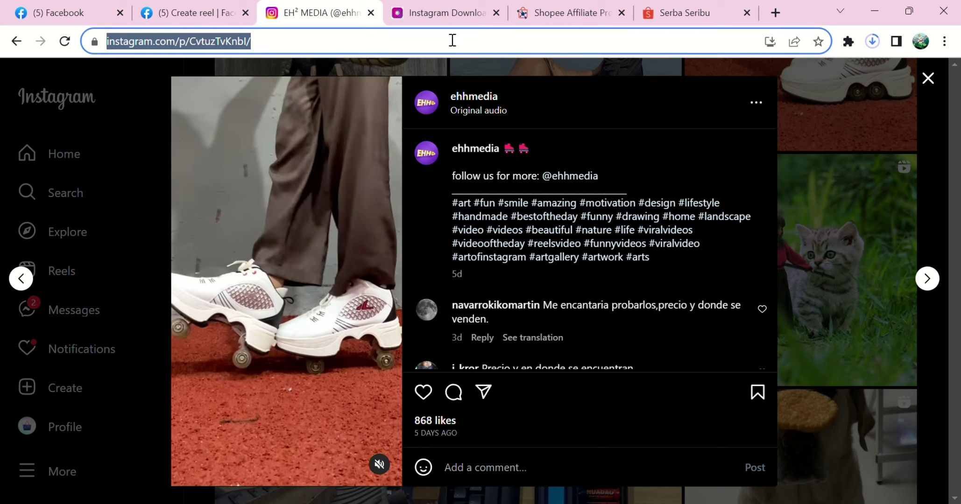
Download the roller shoe video with Snapinsta using the copied Instagram link.
click(445, 12)
scroll(505, 385, down, 2)
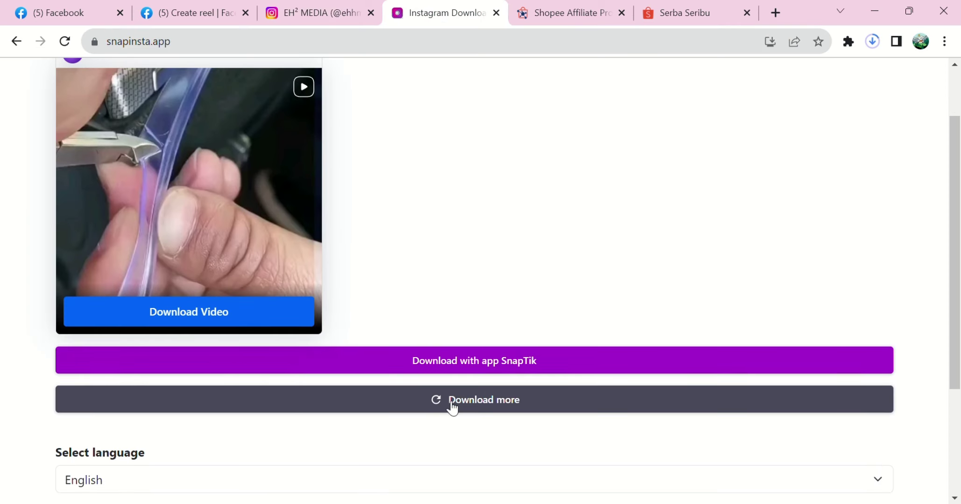
click(451, 404)
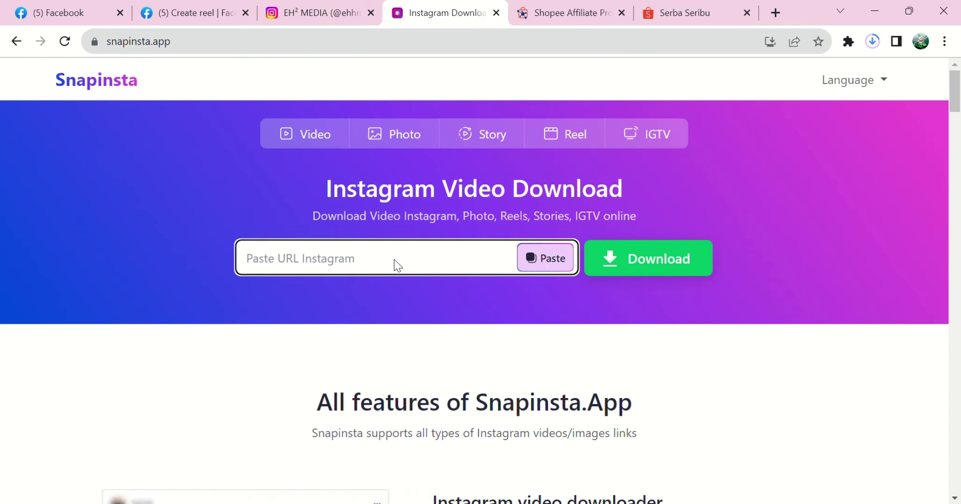
key(ctrl+v)
click(648, 270)
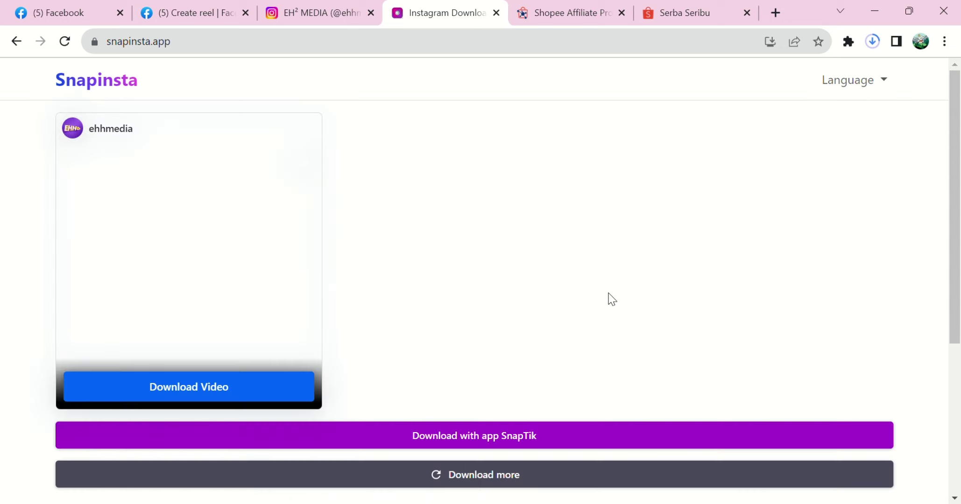
click(363, 6)
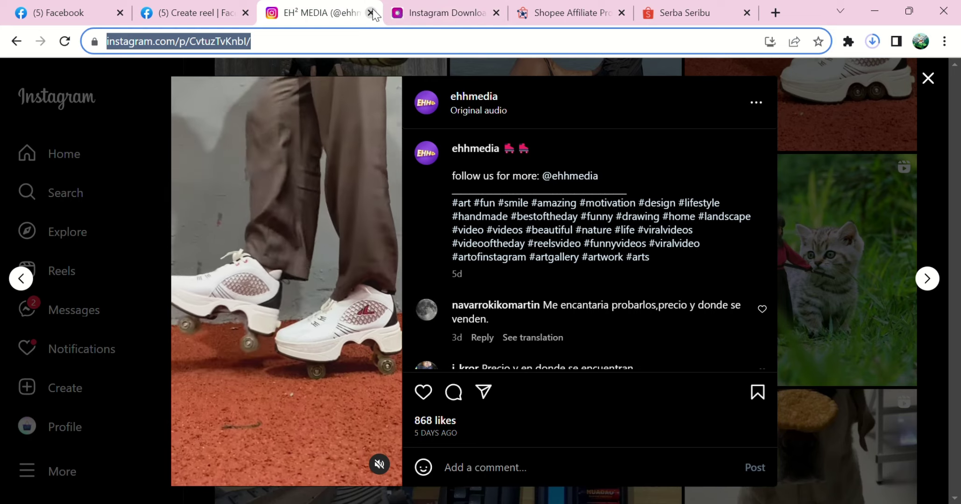
click(213, 6)
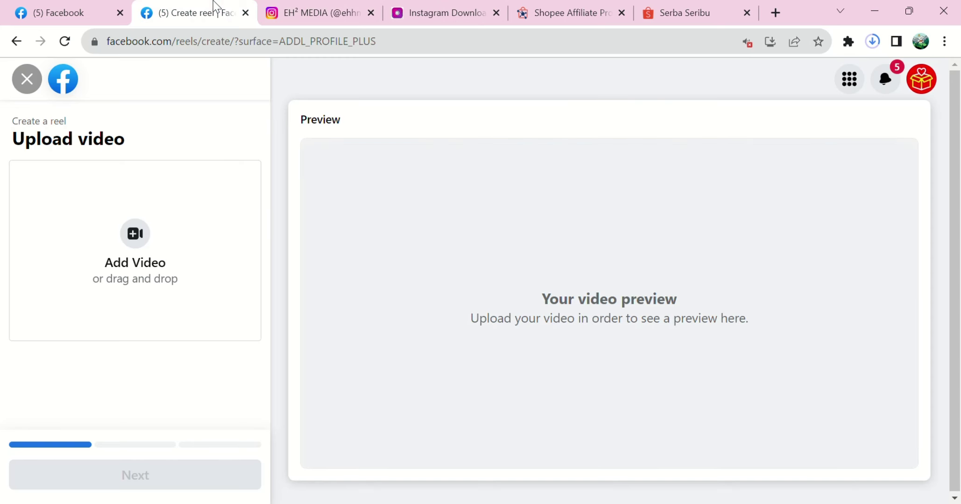
click(3, 5)
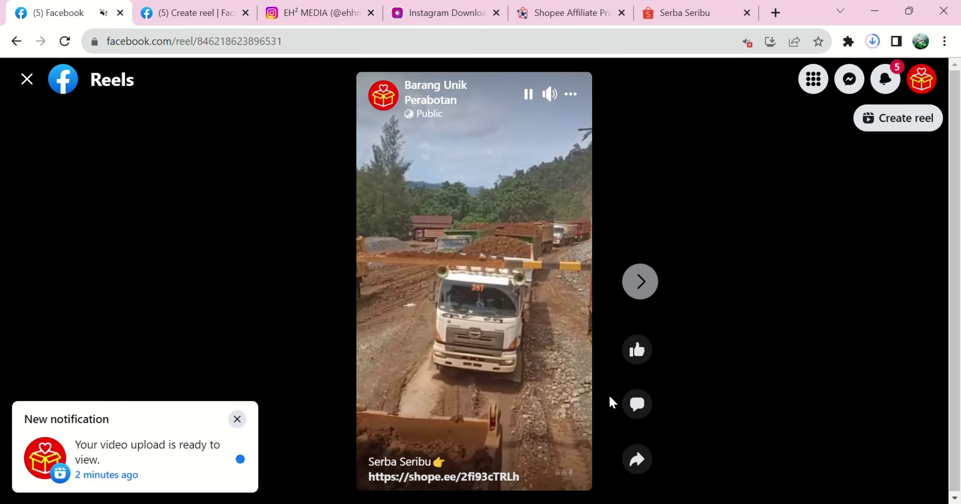
click(638, 405)
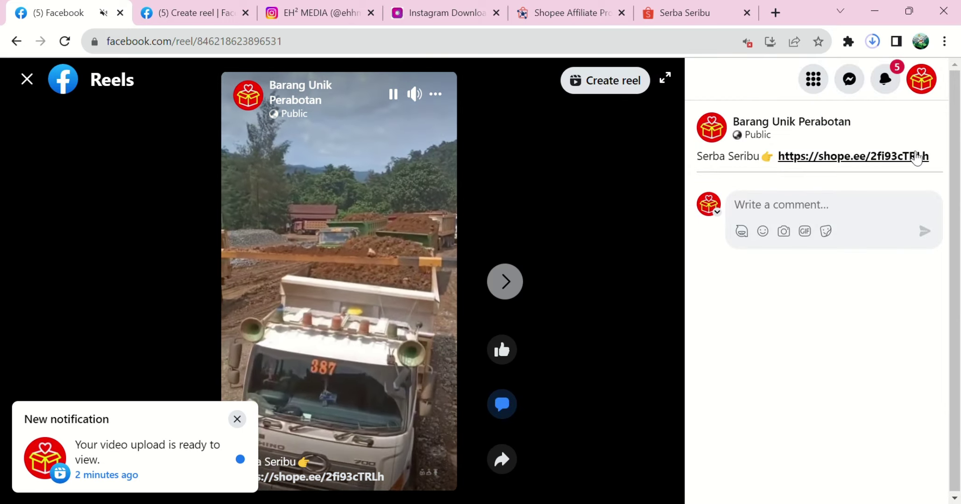
drag(930, 156, 708, 164)
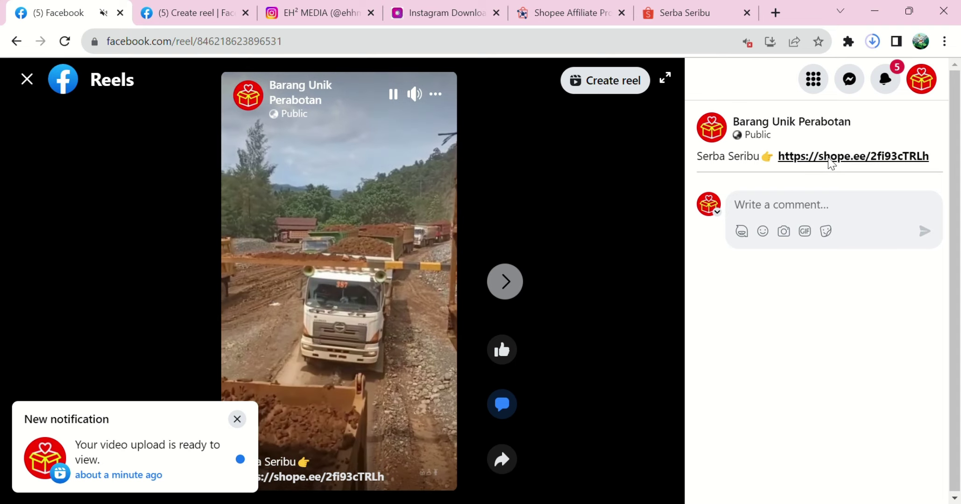
drag(899, 163, 805, 160)
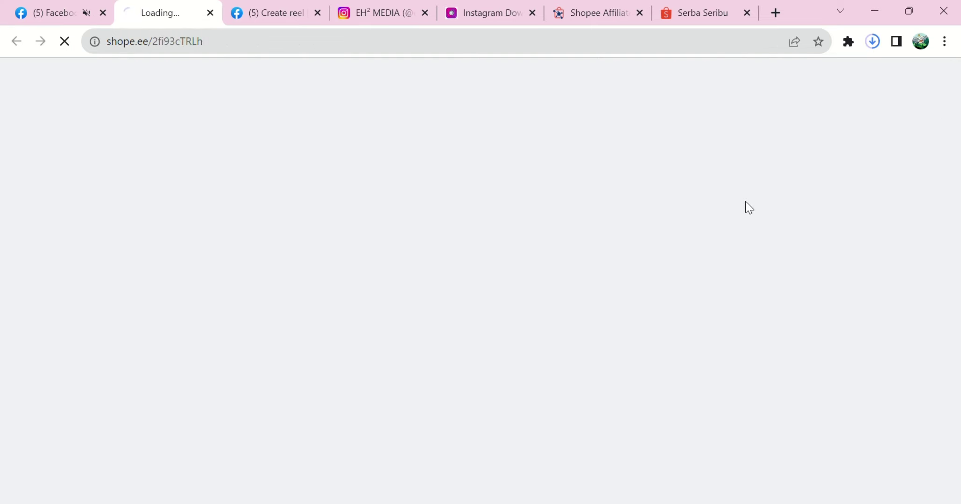
click(79, 7)
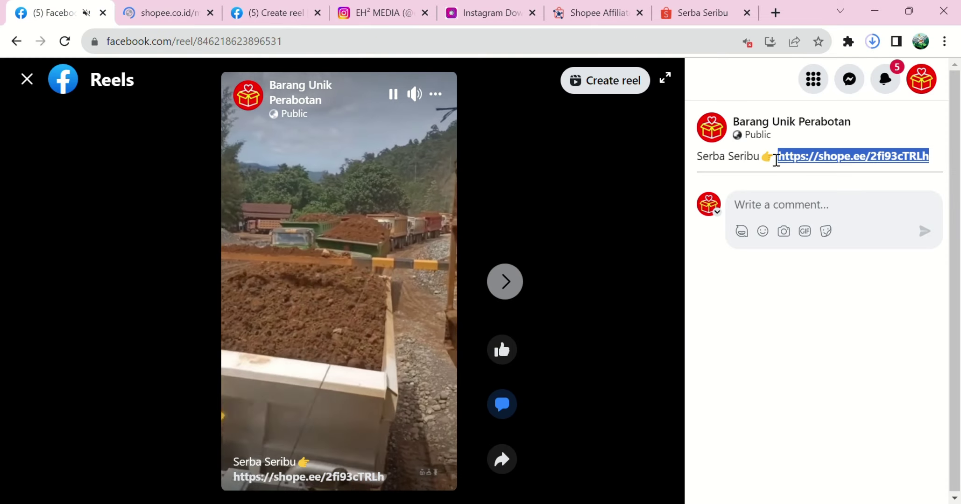
click(672, 172)
drag(698, 166, 922, 165)
key(ctrl+c)
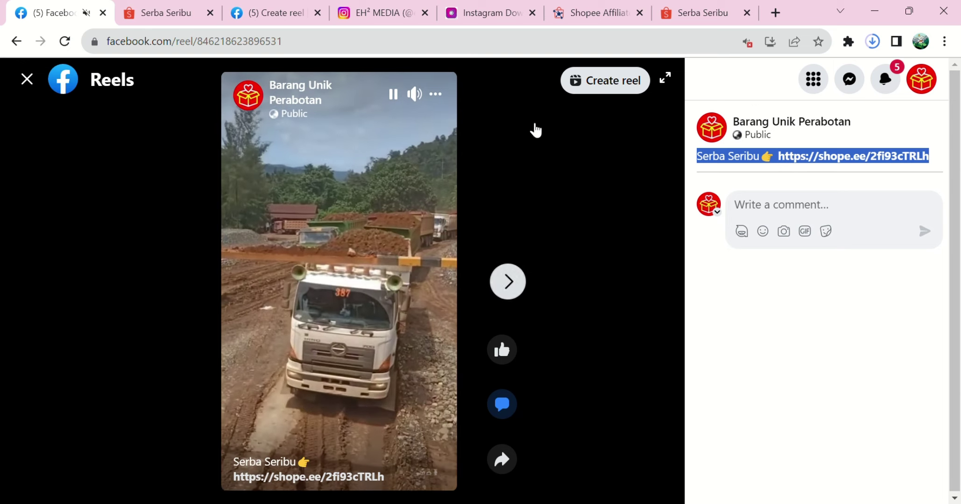
Start another new Facebook reel, and check the Shopee Serba Seribu page opened from the affiliate link before closing it.
click(607, 81)
click(187, 12)
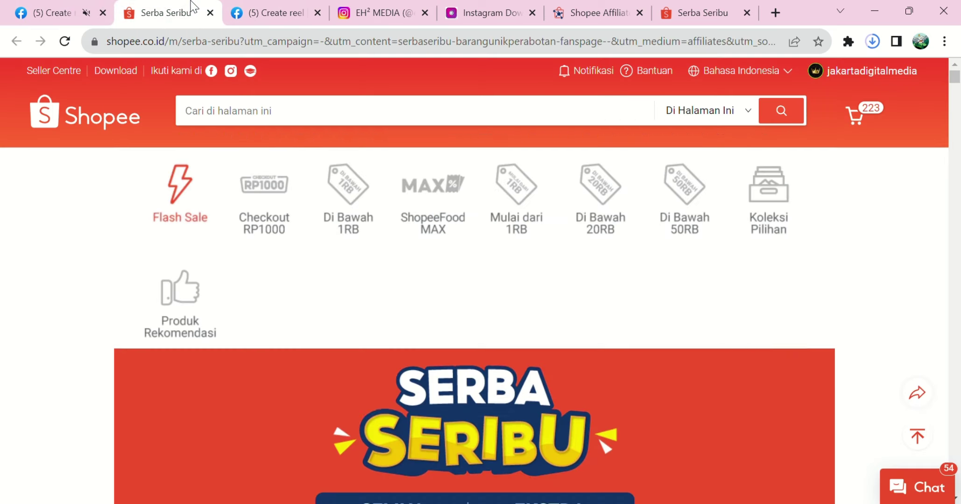
scroll(346, 269, down, 5)
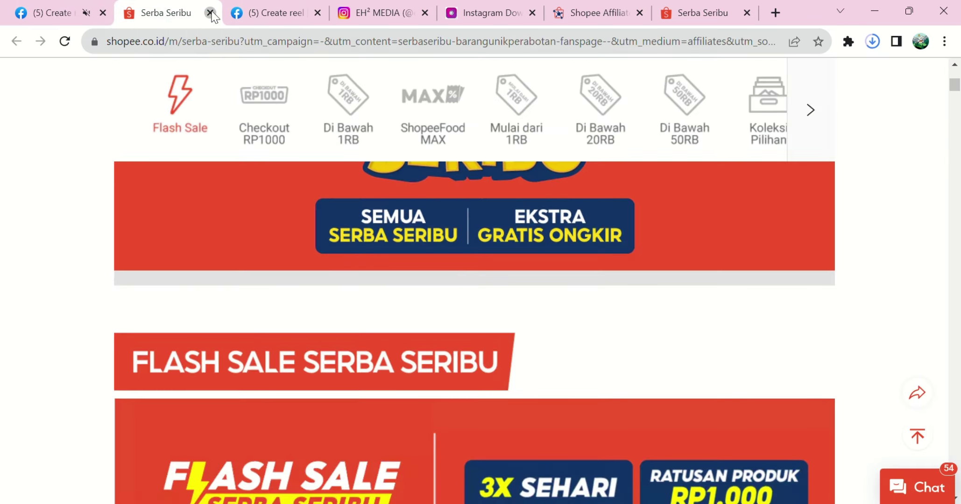
click(211, 13)
Add the downloaded griddle pancake art video to the second empty reel creation page on Facebook.
click(182, 5)
click(256, 8)
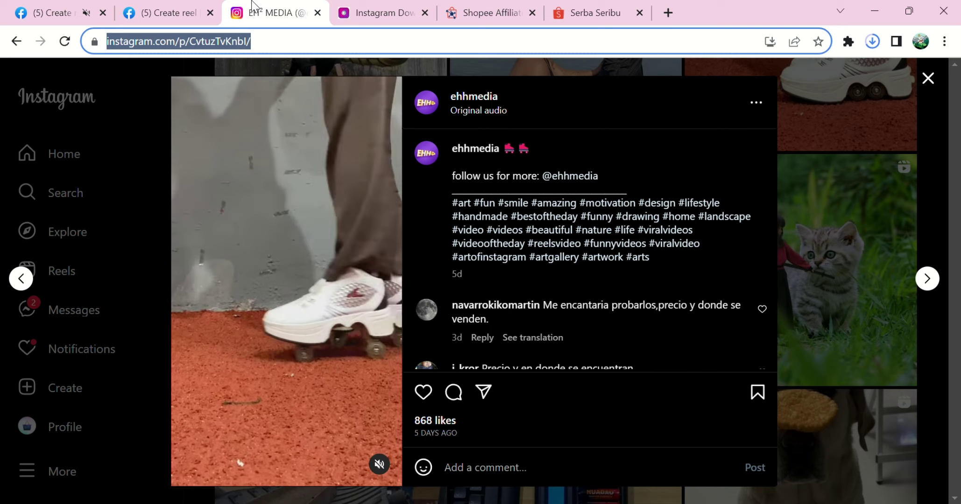
click(368, 6)
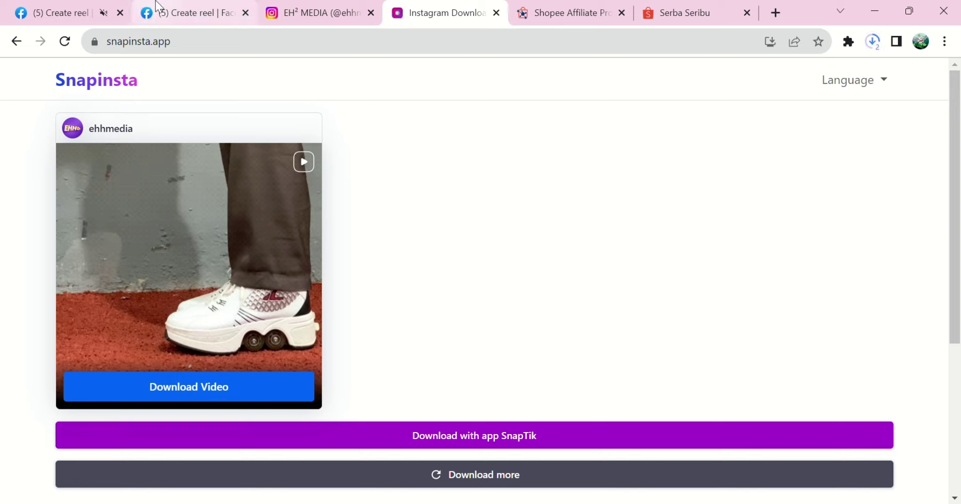
click(178, 5)
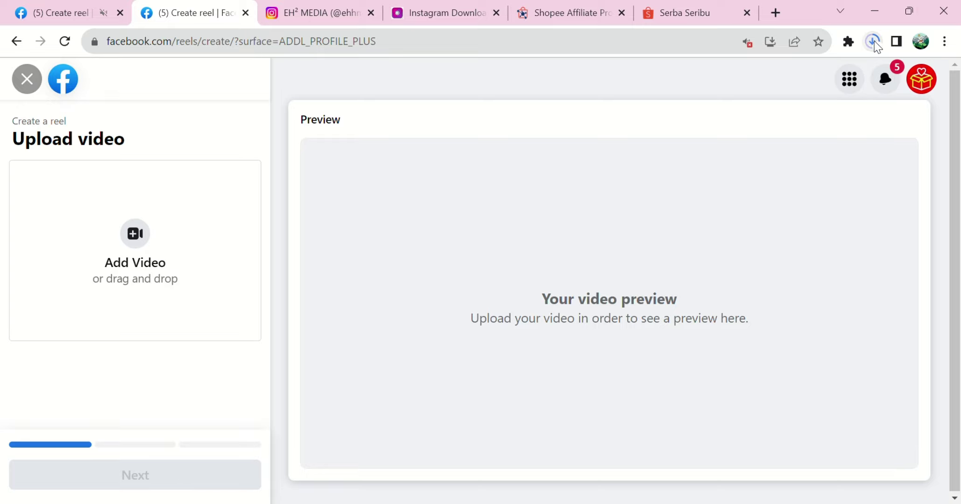
drag(686, 309, 139, 272)
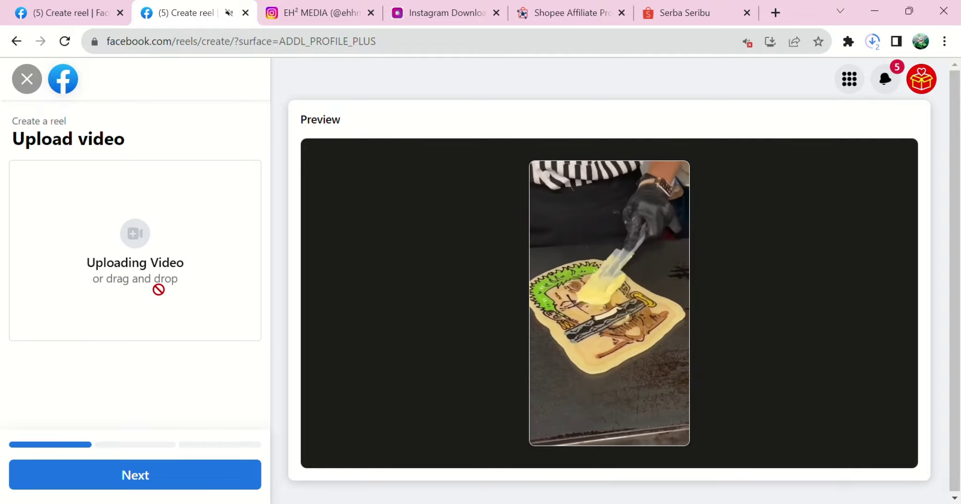
Check the Facebook page's notifications, and advance the pancake art reel to its details stage.
click(86, 7)
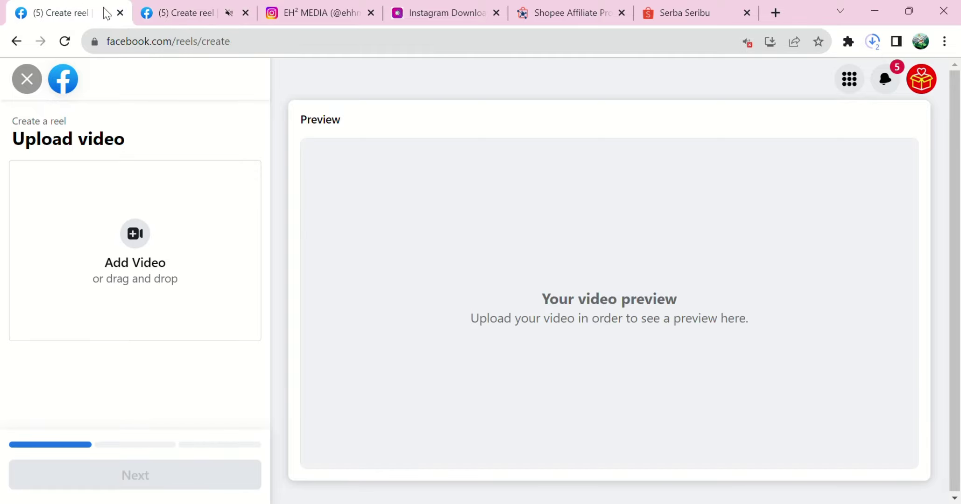
click(893, 82)
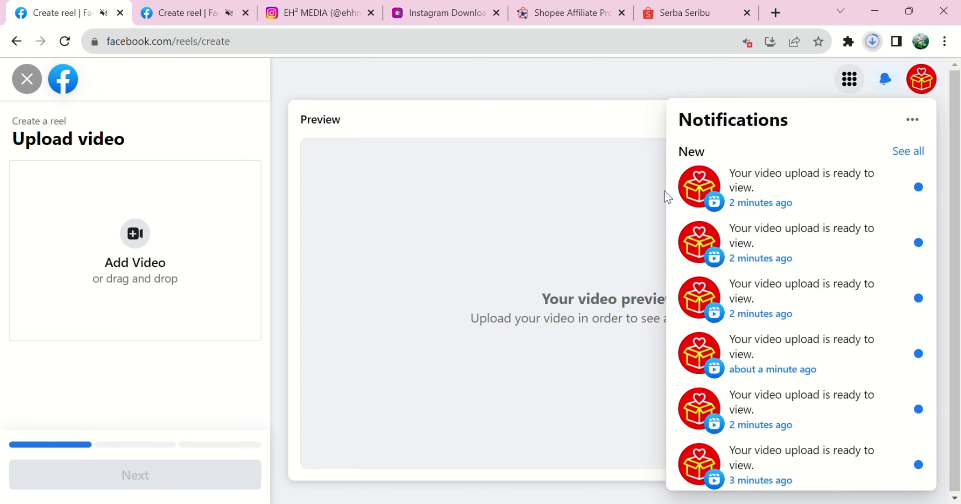
click(193, 11)
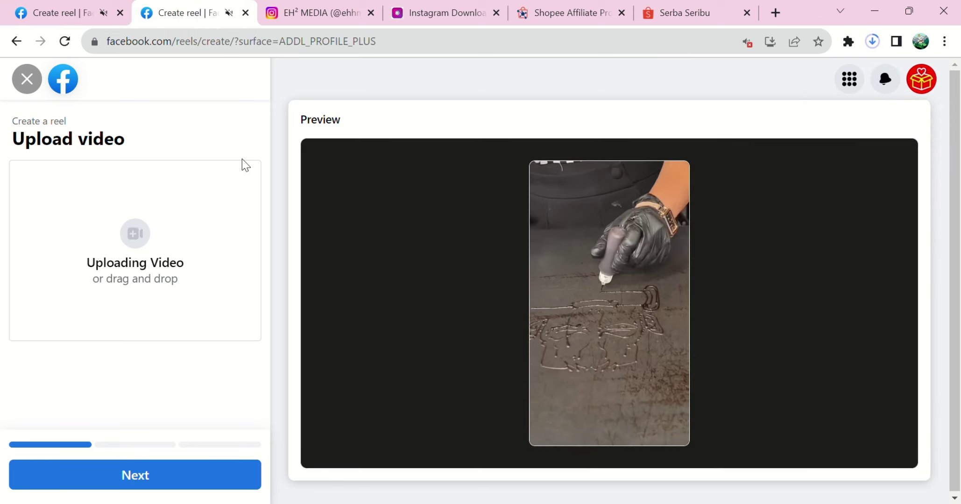
click(181, 486)
click(189, 488)
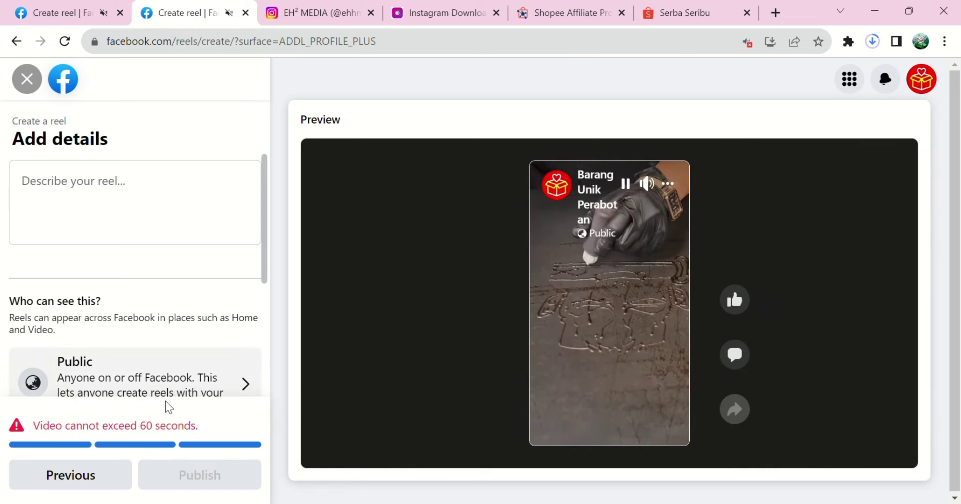
Return the griddle pancake art reel to its editing stage and trim the video to 59.7 seconds.
scroll(131, 392, down, 5)
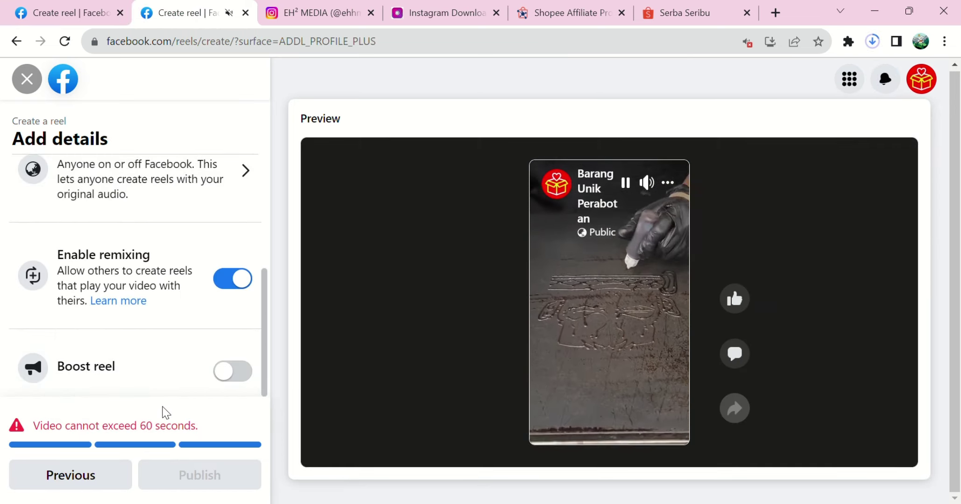
drag(160, 436, 30, 424)
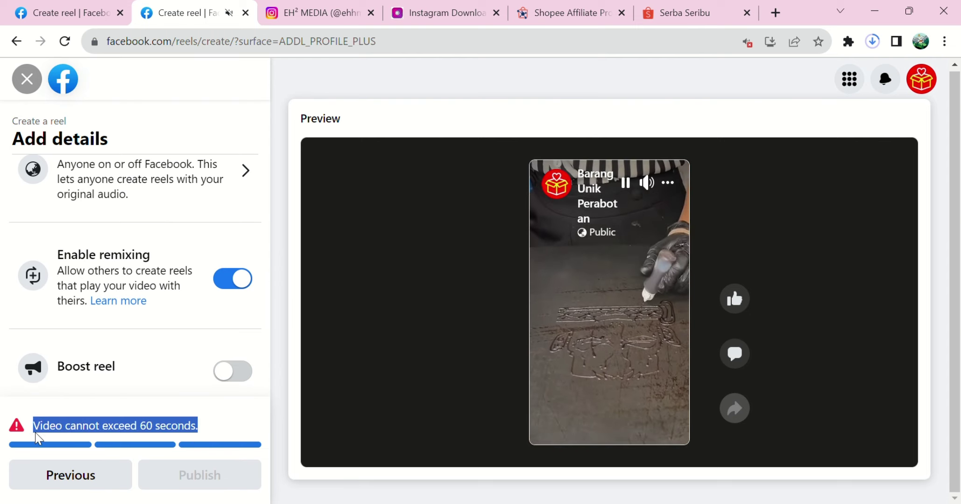
click(71, 474)
click(84, 185)
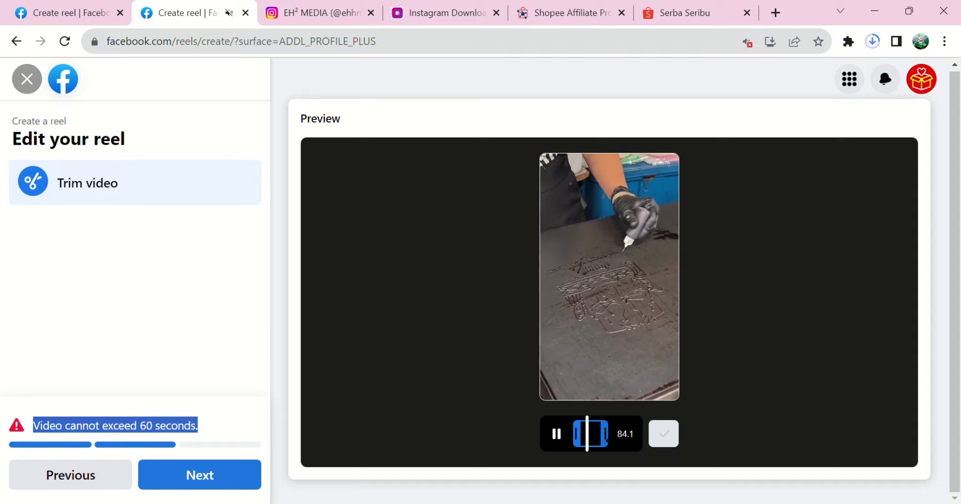
drag(598, 441, 639, 437)
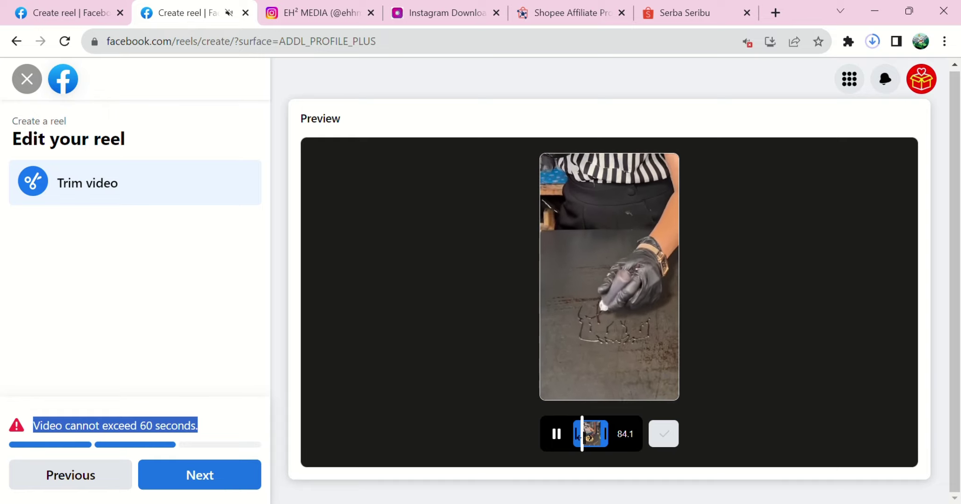
drag(583, 438, 593, 441)
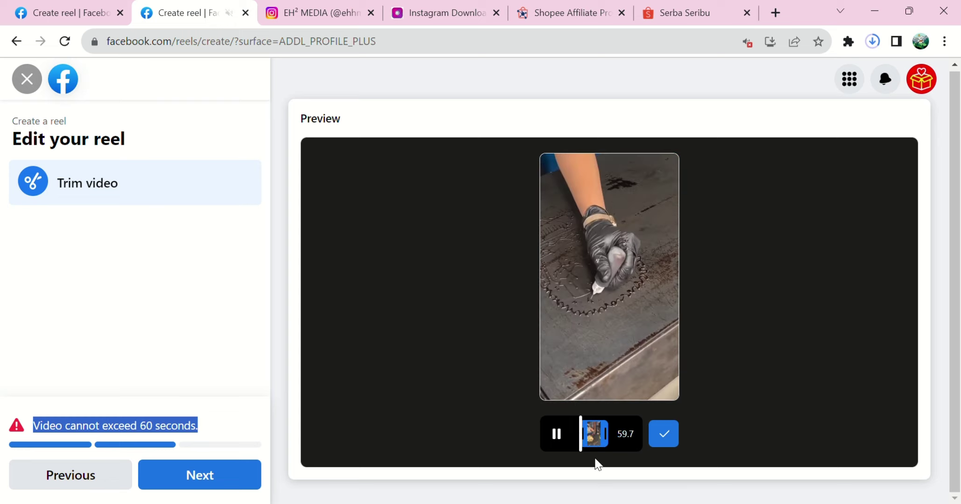
click(667, 437)
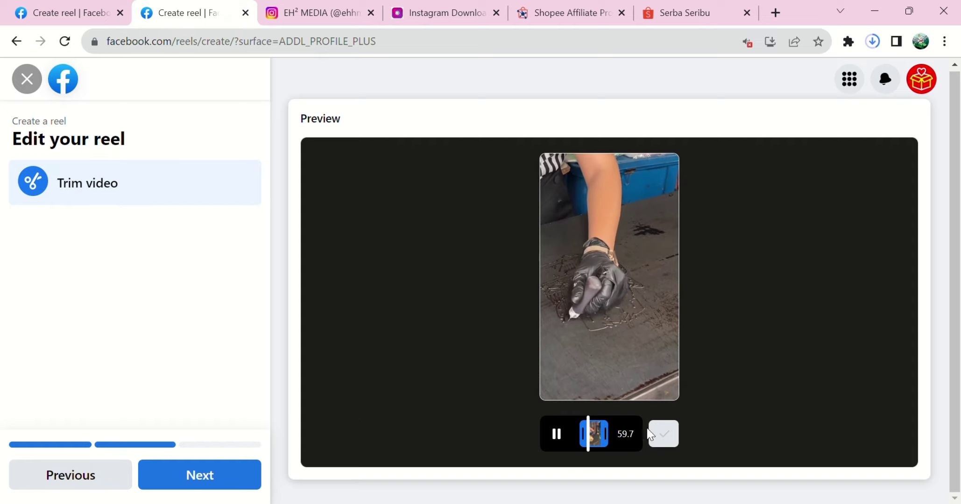
Advance the trimmed pancake art reel to its details stage and paste the copied Serba Seribu affiliate caption as its description.
click(233, 480)
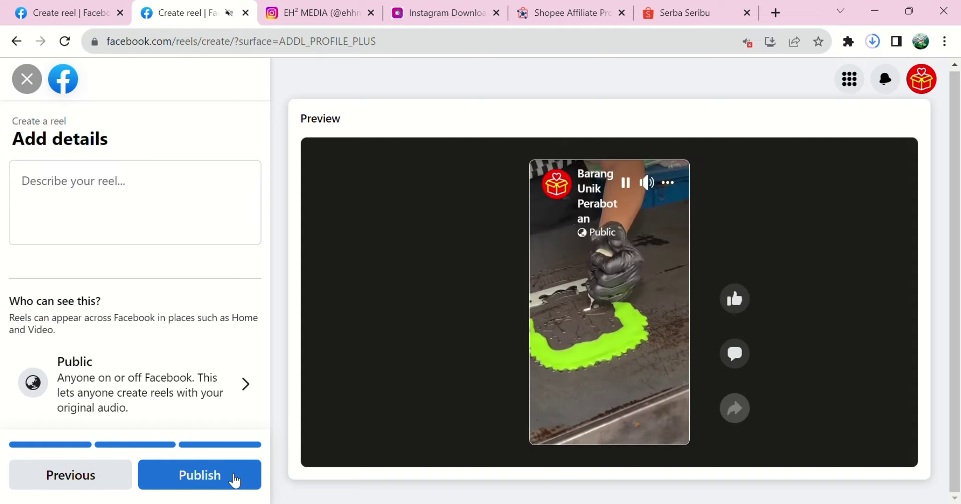
click(86, 187)
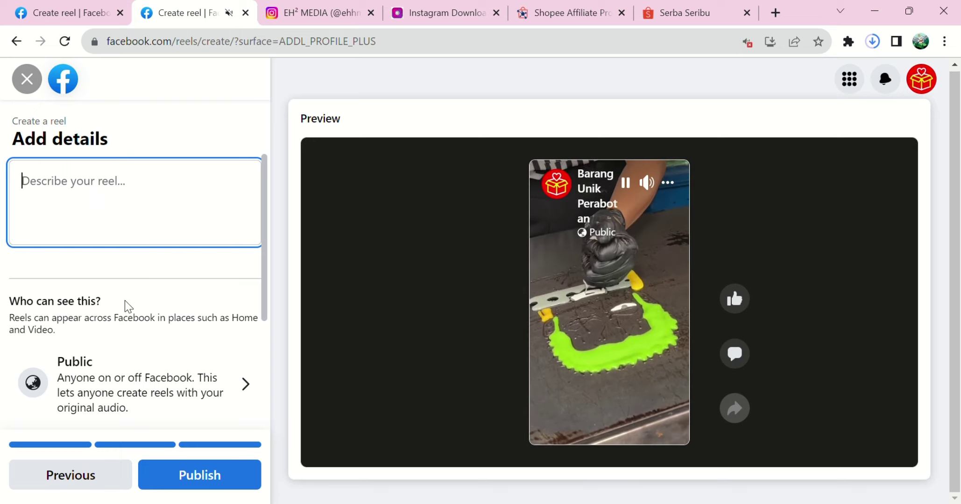
key(ctrl+v)
Move the pancake art reel's tab first, and add the downloaded car interior trim video to the empty reel creation page.
drag(181, 7, 91, 6)
click(161, 4)
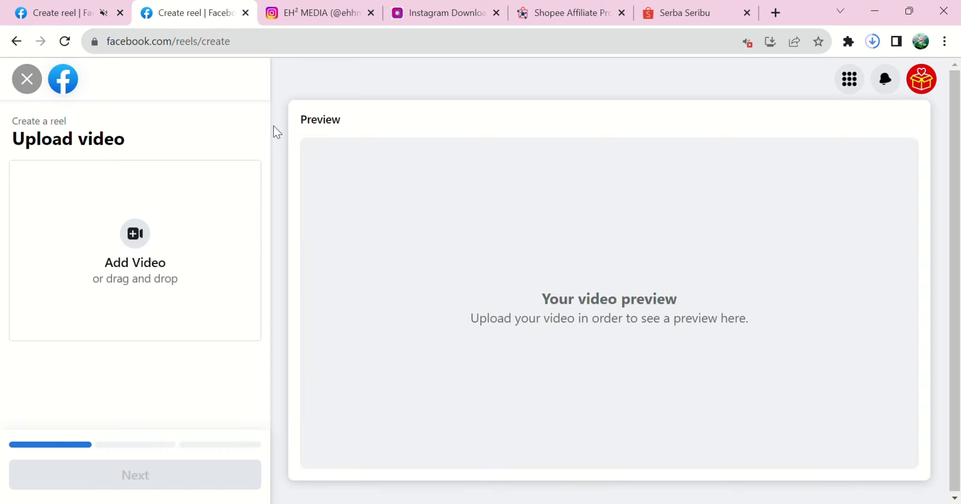
click(473, 4)
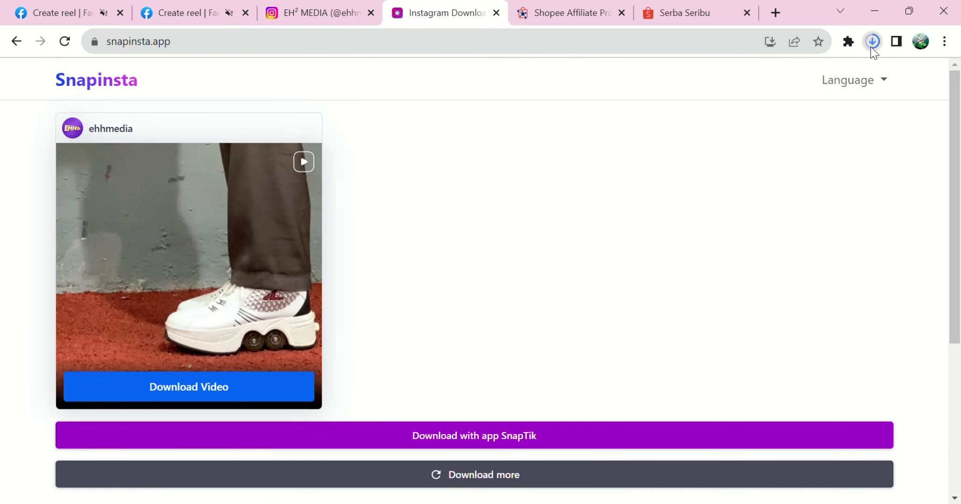
click(166, 2)
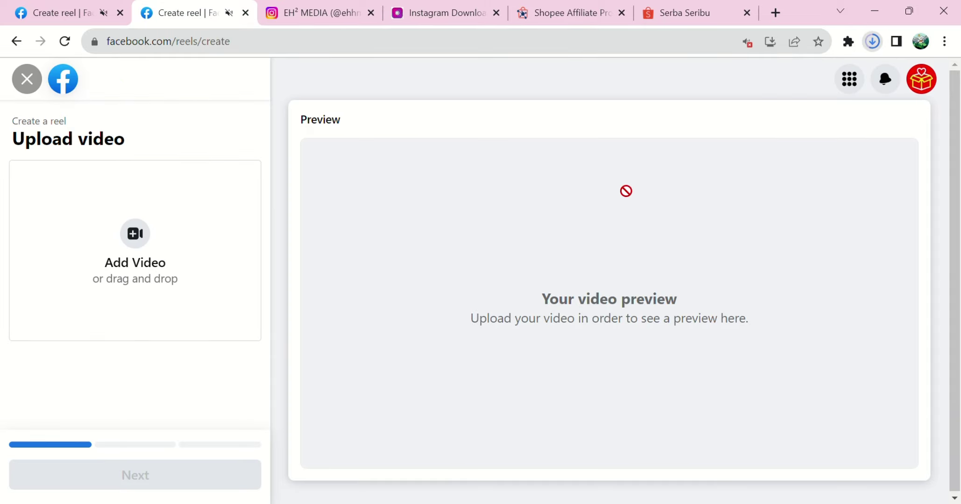
drag(626, 191, 128, 216)
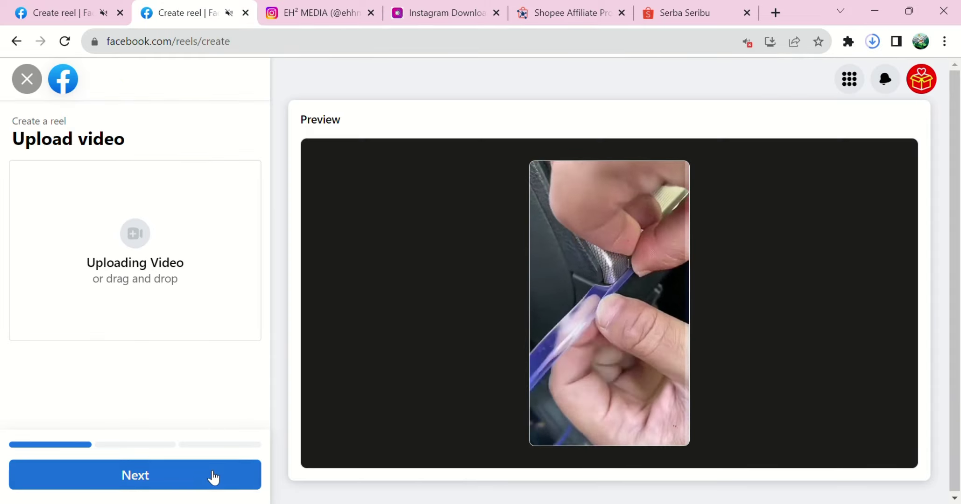
click(214, 477)
click(213, 476)
click(122, 189)
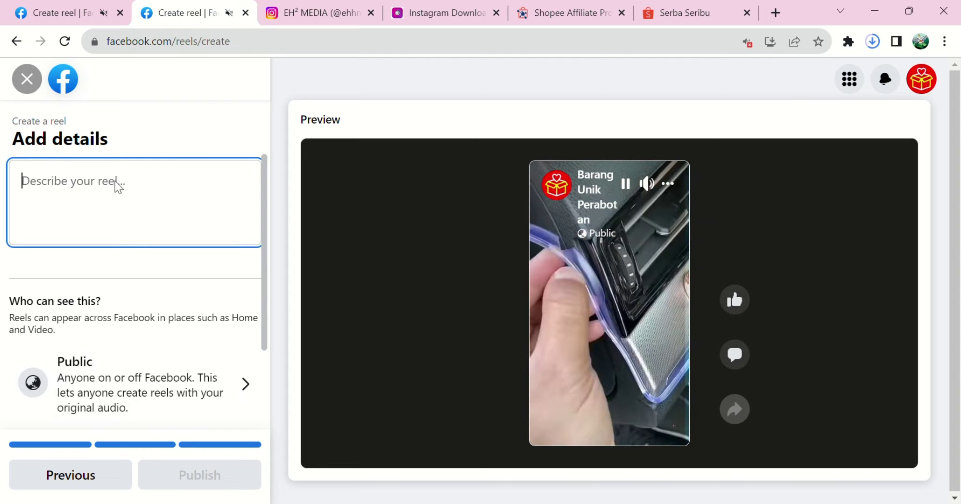
key(ctrl+v)
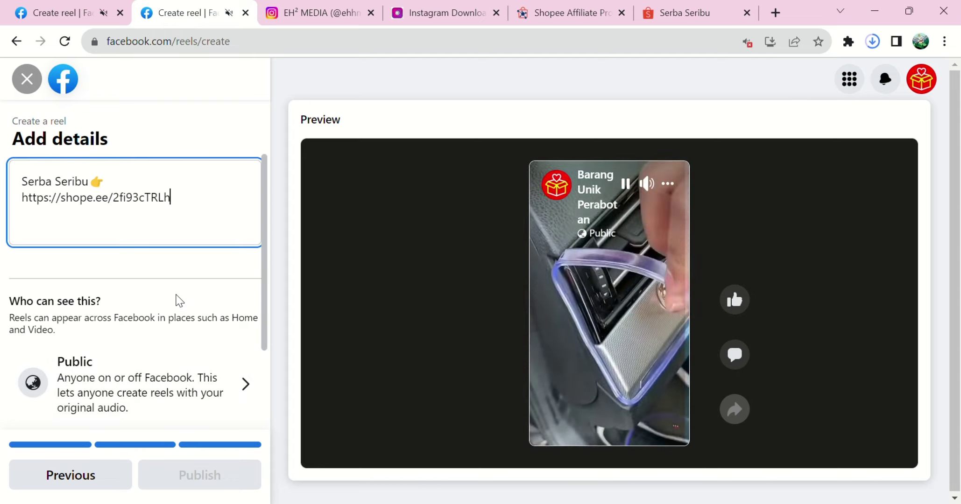
Publish the trimmed pancake art reel, and stay on its page when asked about leaving.
click(96, 7)
click(225, 472)
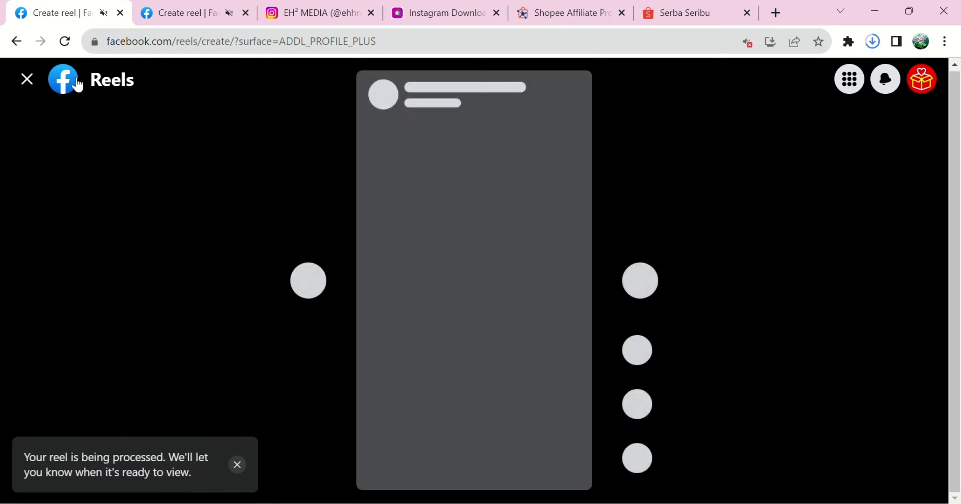
click(76, 84)
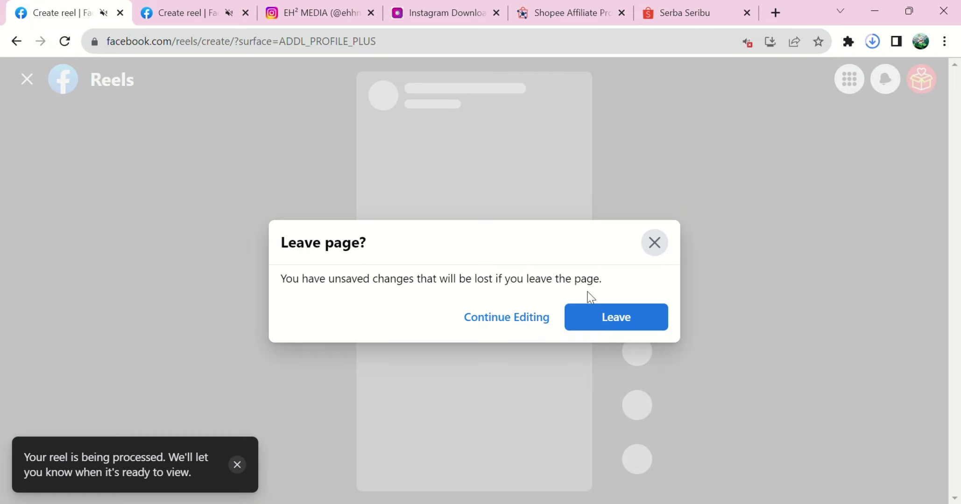
click(535, 320)
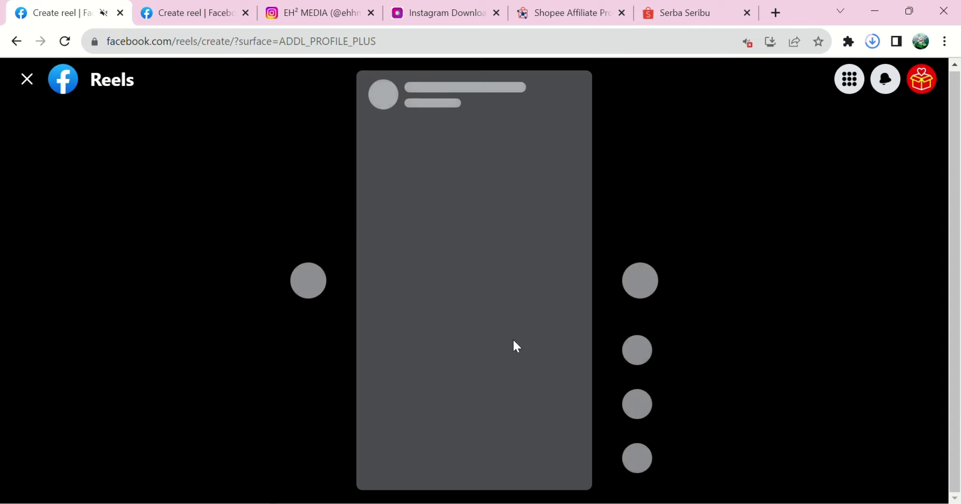
Check the progress of both reel pages, and publish the captioned car interior reel.
click(217, 5)
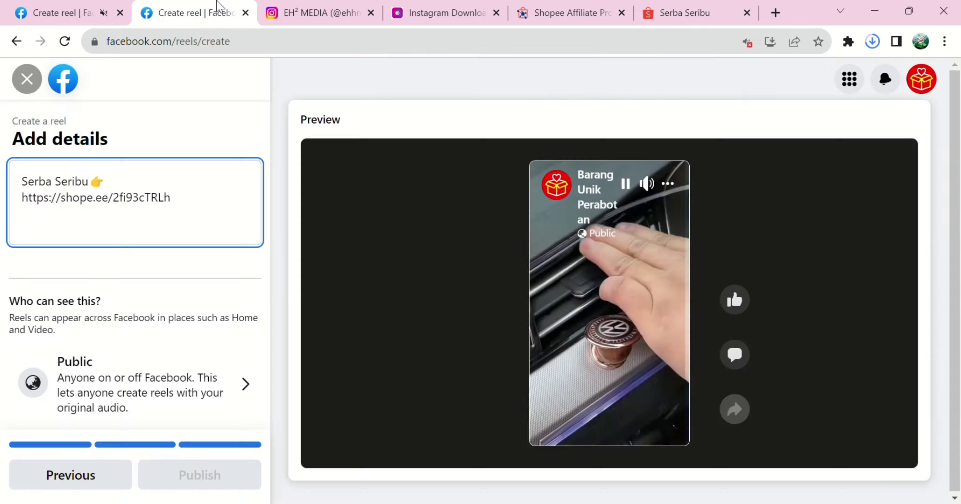
click(98, 21)
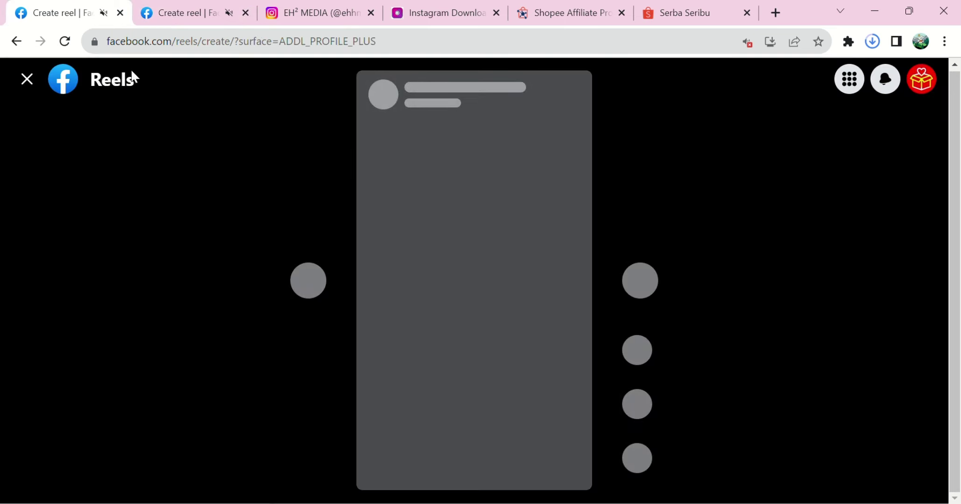
click(192, 12)
click(232, 474)
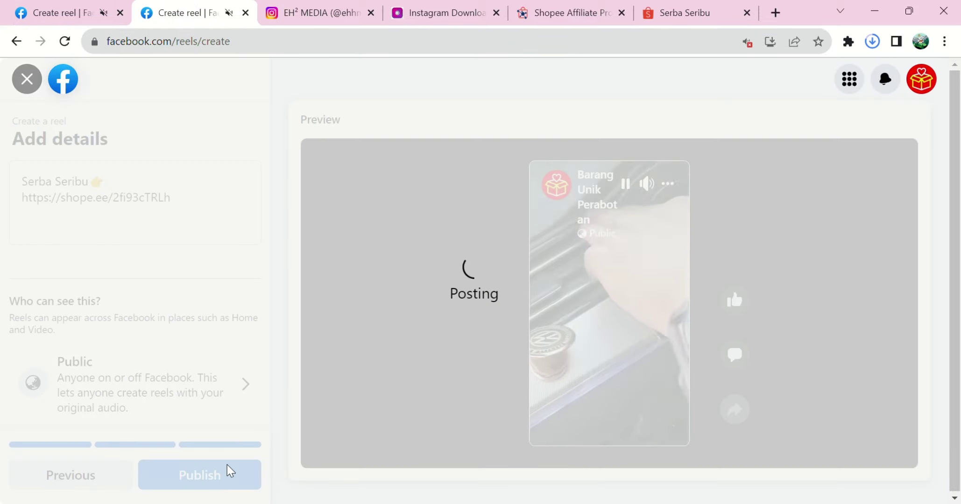
Leave the pancake art reel page, look through the posts on the Barang Unik Perabotan page, and reload it.
click(44, 17)
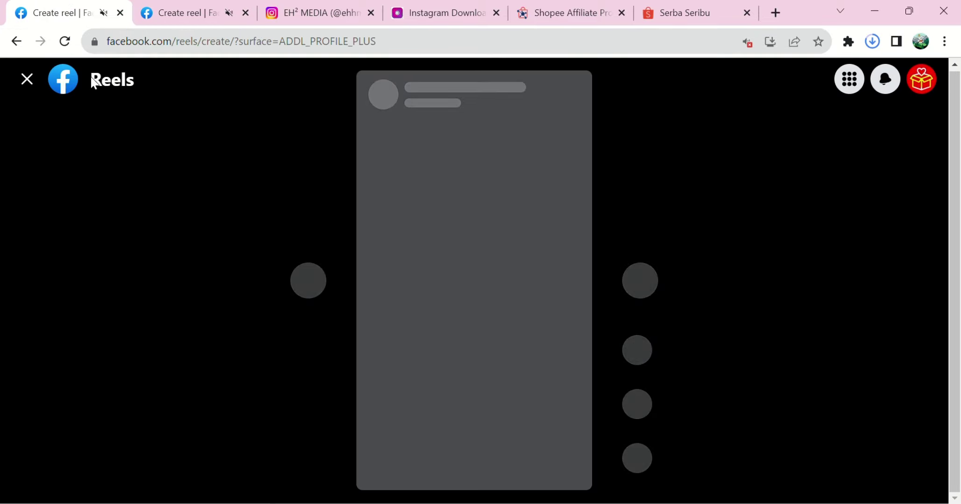
click(74, 86)
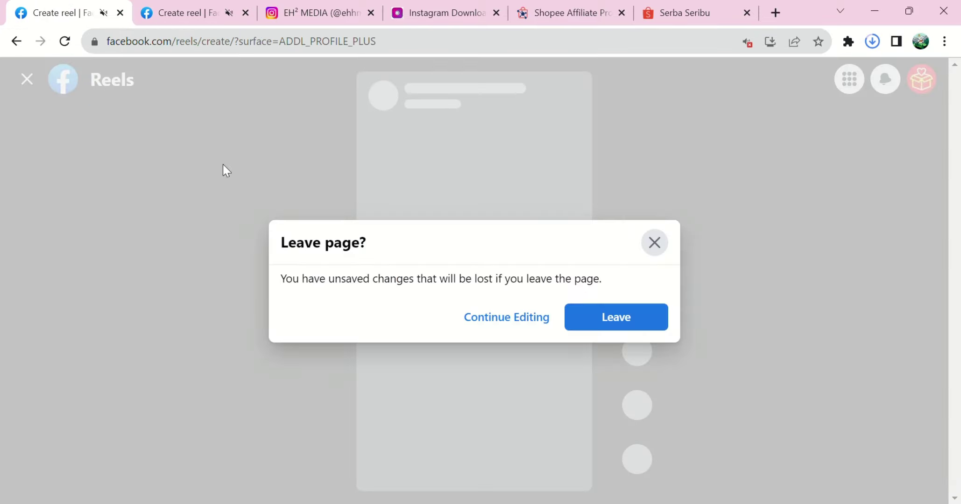
click(616, 318)
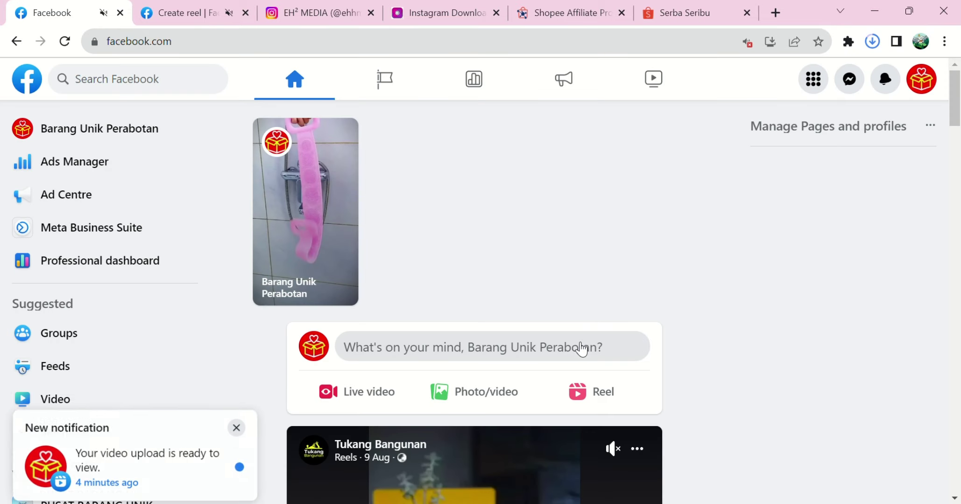
click(163, 120)
scroll(594, 274, down, 6)
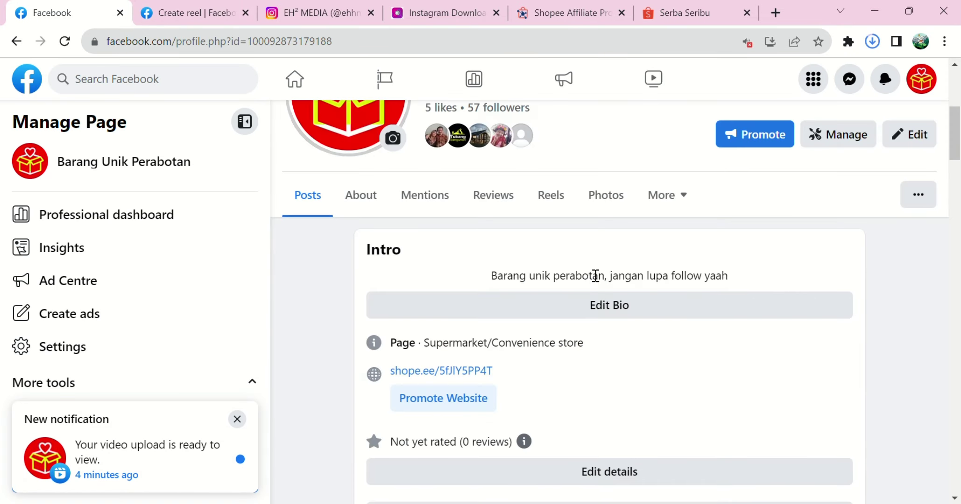
scroll(593, 275, up, 2)
scroll(593, 275, down, 10)
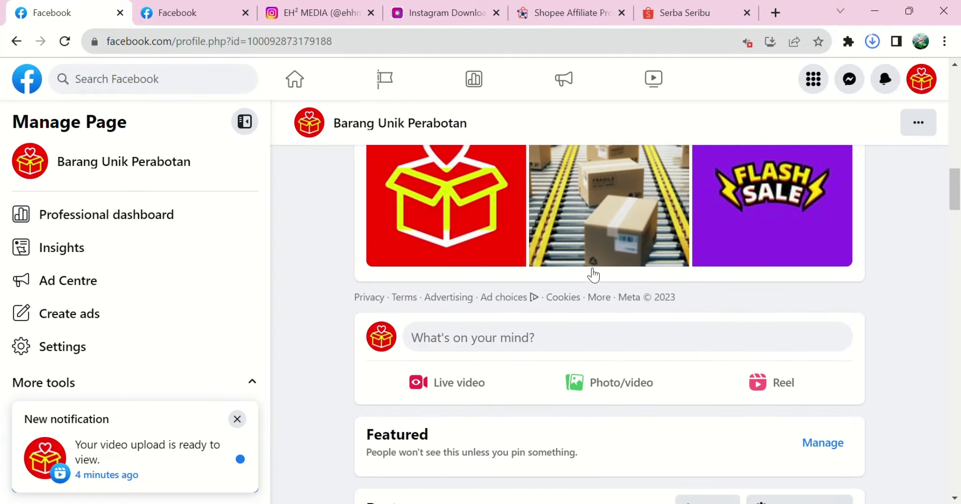
scroll(590, 273, down, 3)
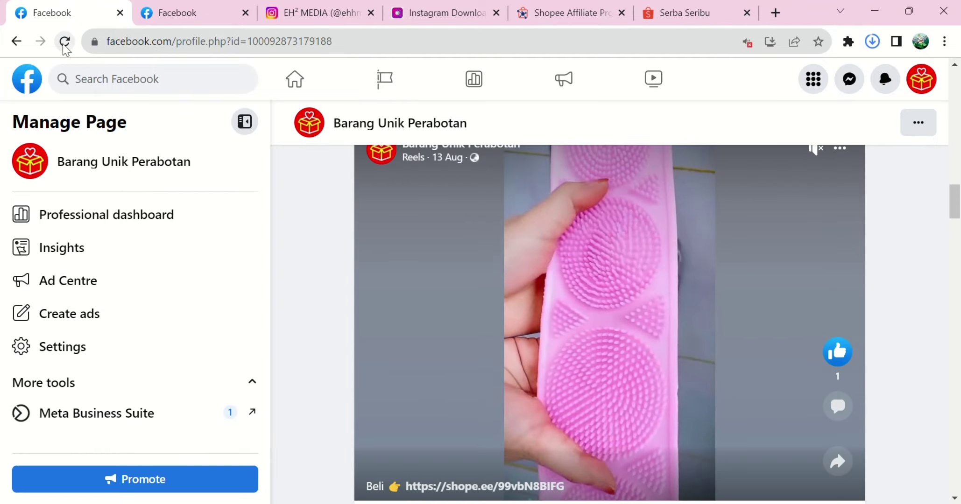
click(64, 41)
Start another new Facebook reel from the published car interior reel, and move its tab to the first position.
click(180, 13)
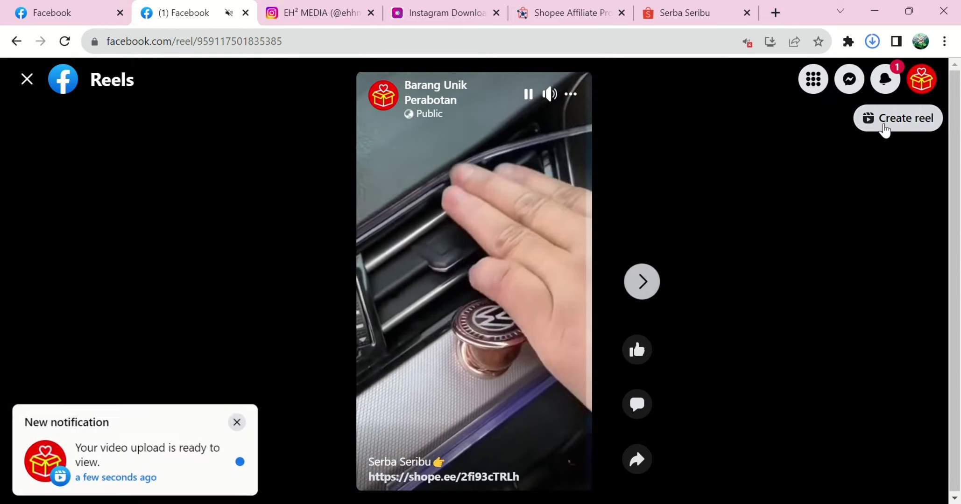
click(884, 125)
drag(161, 5, 131, 0)
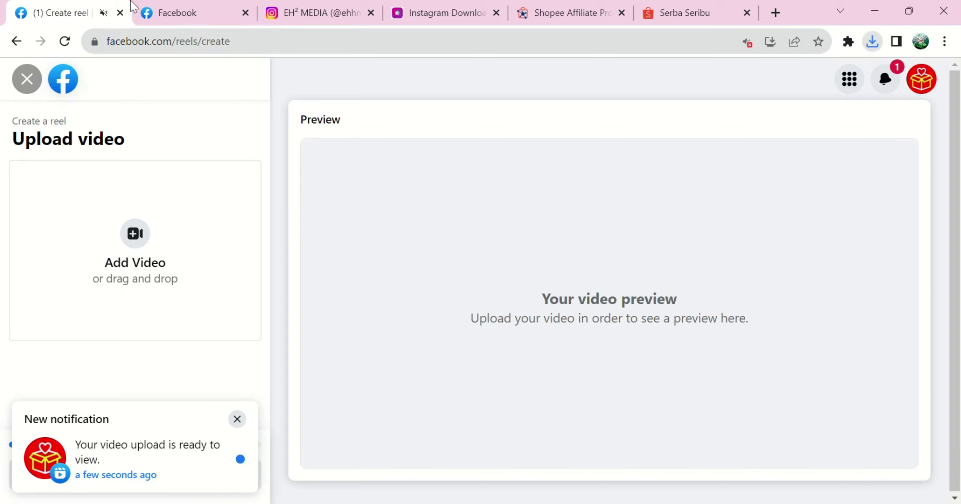
Look through the reloaded Barang Unik Perabotan page and open its list of reels.
click(191, 14)
scroll(506, 307, down, 5)
scroll(507, 311, down, 10)
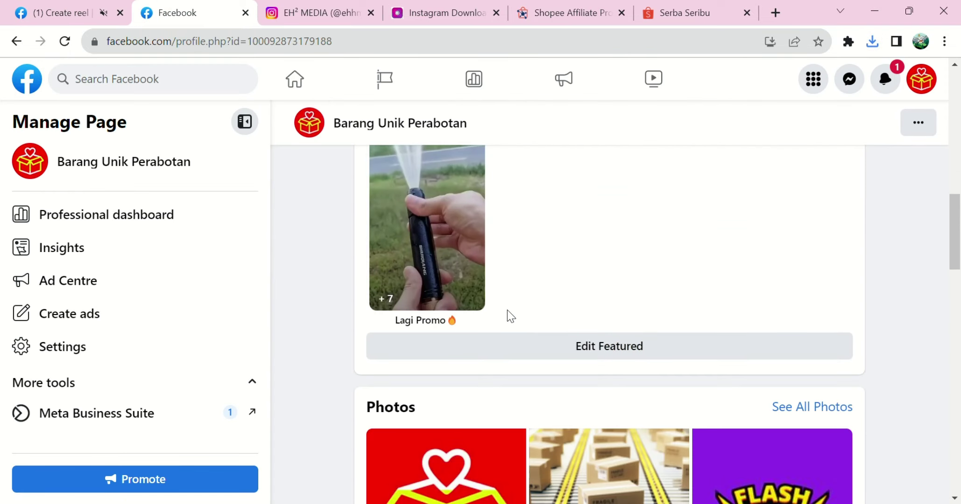
scroll(512, 312, up, 3)
scroll(512, 317, up, 15)
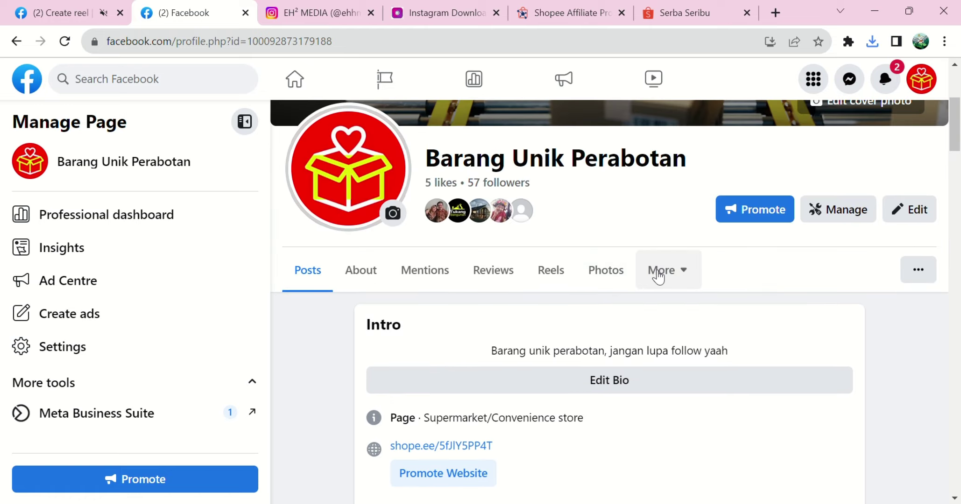
click(580, 285)
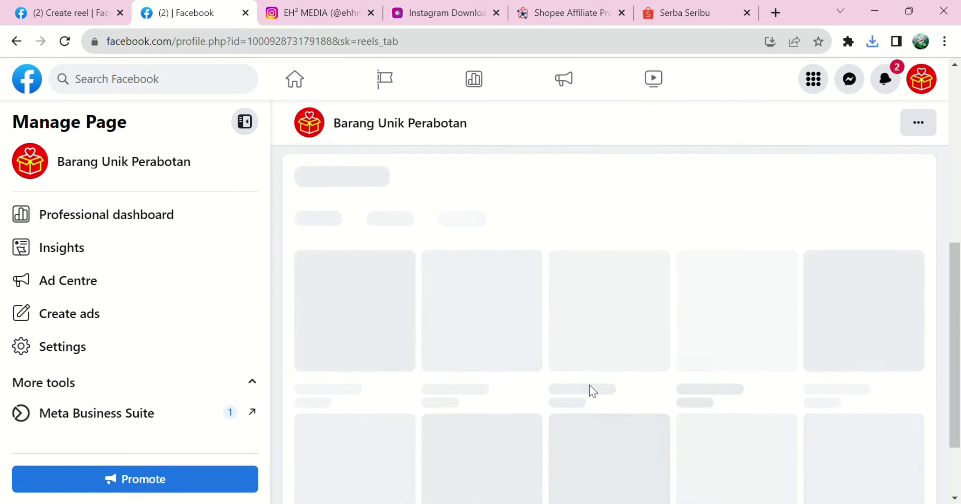
click(53, 5)
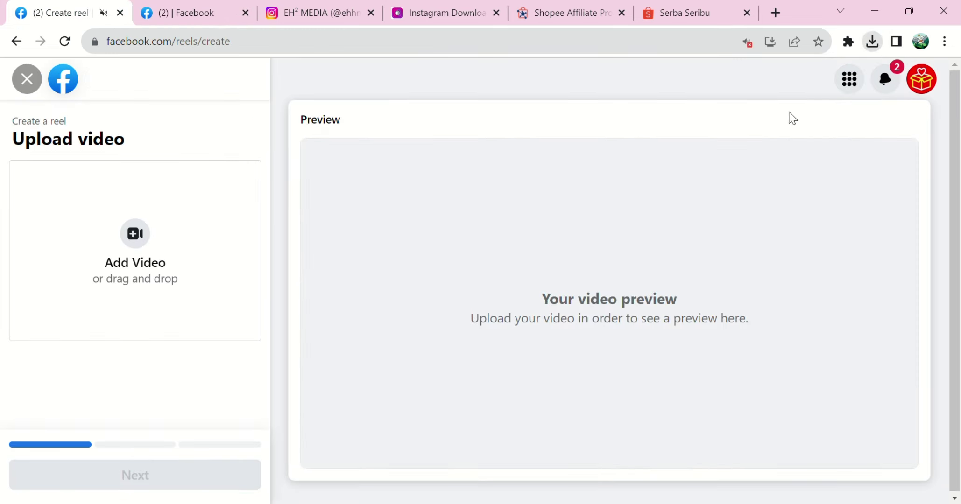
drag(682, 149, 178, 219)
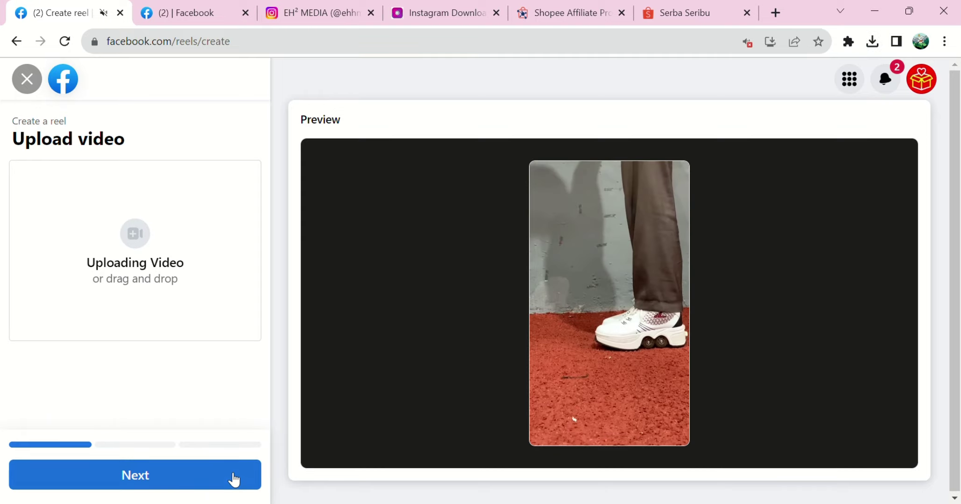
click(232, 476)
click(233, 477)
click(82, 179)
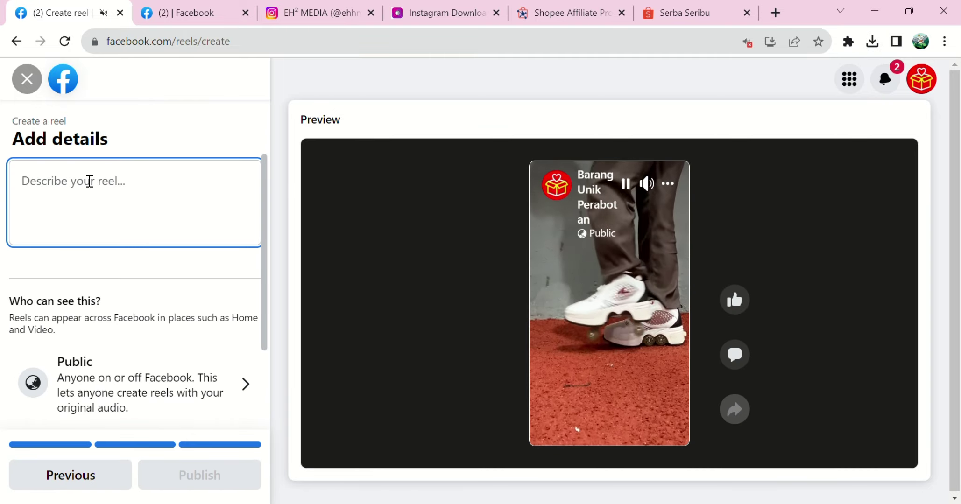
text(Serba Seribu 👉 https://shope.ee/2fi93cTRLh)
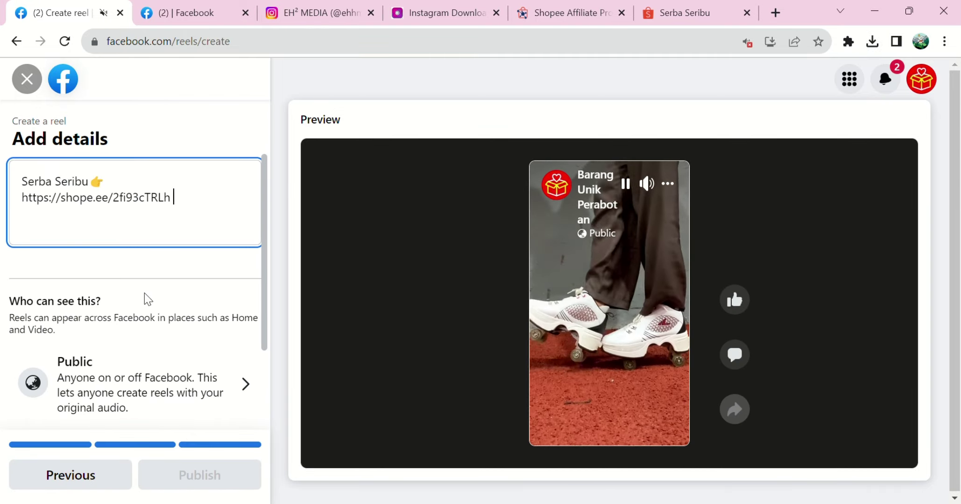
Append the hashtags #unik #viral #fypindonesia to the roller shoe reel's description and publish the reel.
text(#uni)
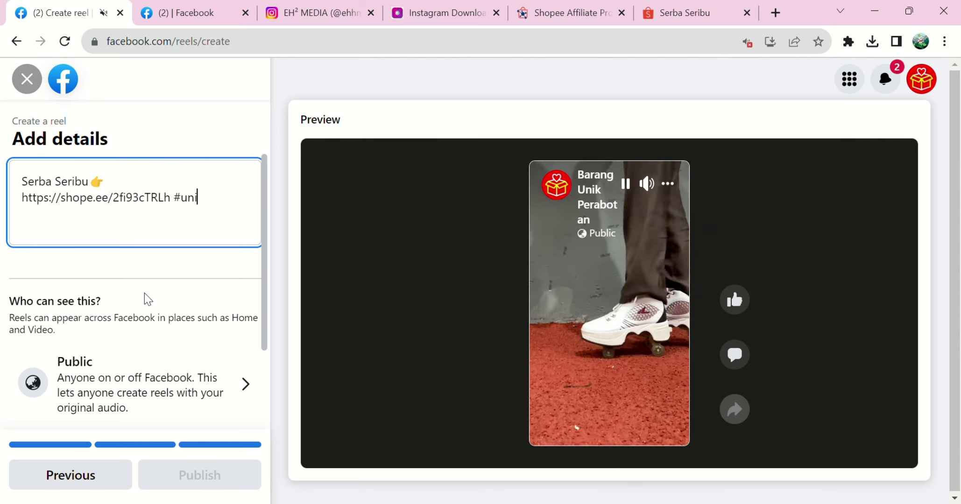
text(k #viral )
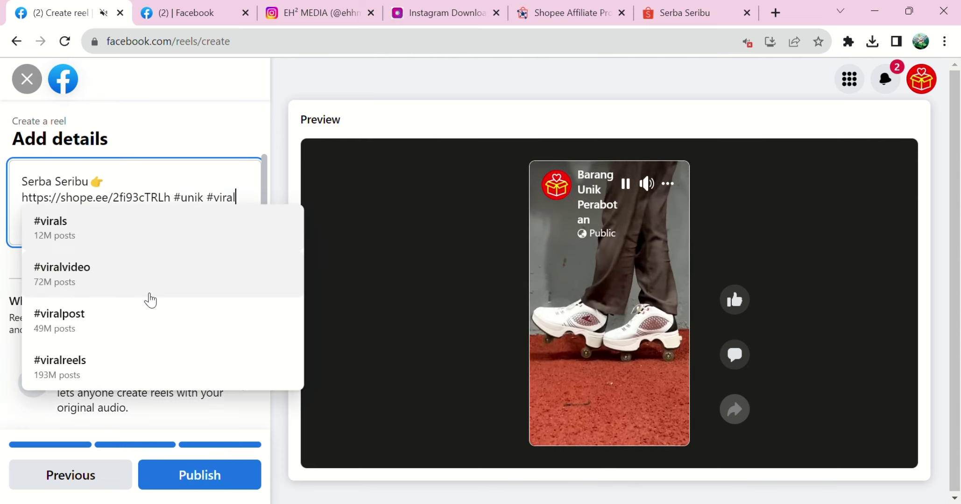
text(#fypin)
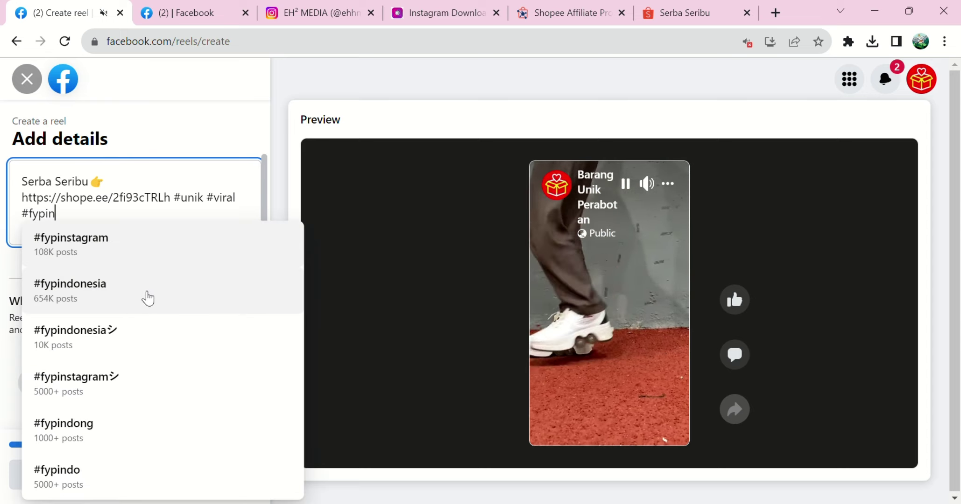
click(148, 297)
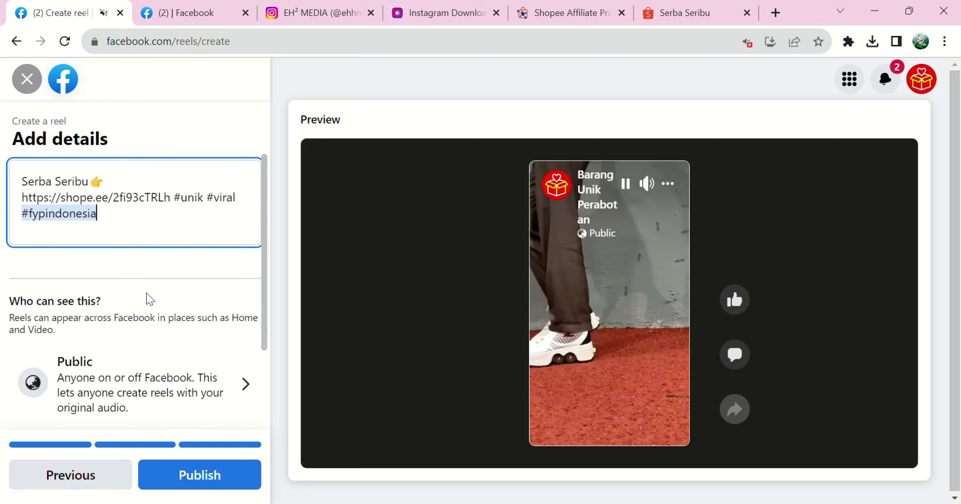
scroll(218, 329, down, 2)
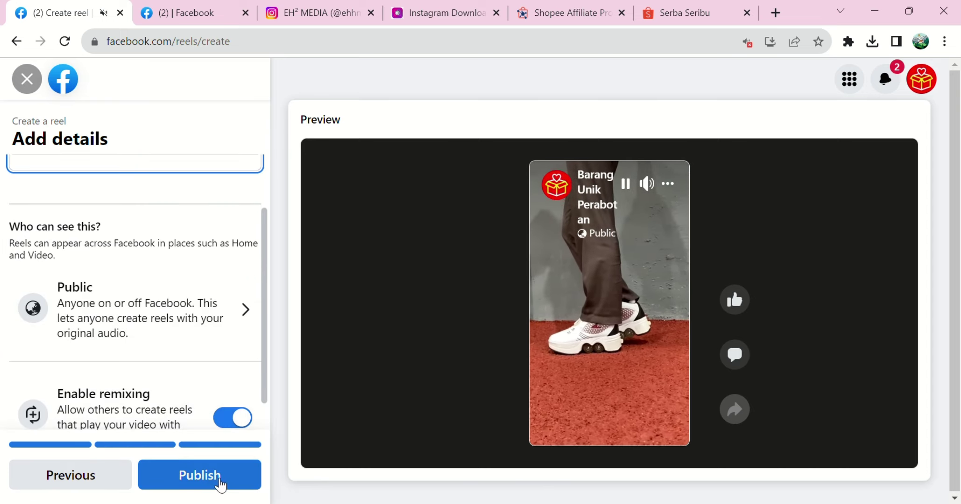
click(219, 483)
Look through the page's reels list while the new reel is being published, and return to the new reel.
click(244, 2)
scroll(386, 171, down, 8)
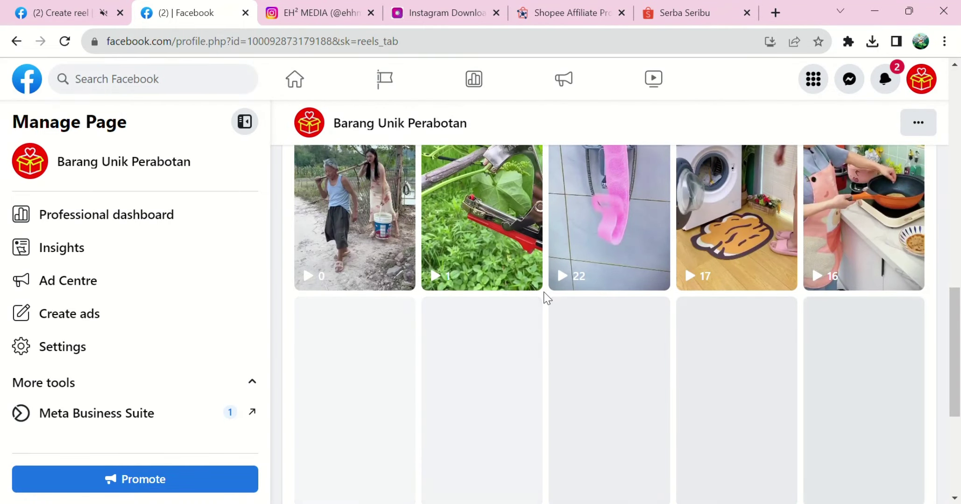
scroll(544, 297, down, 2)
click(67, 6)
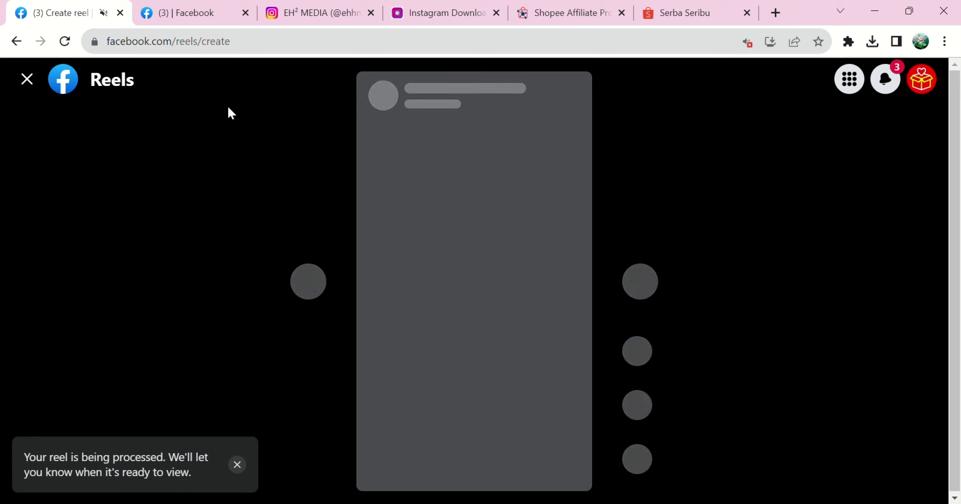
Close the Shopee Serba Seribu page and the Shopee Affiliate Program page.
click(719, 4)
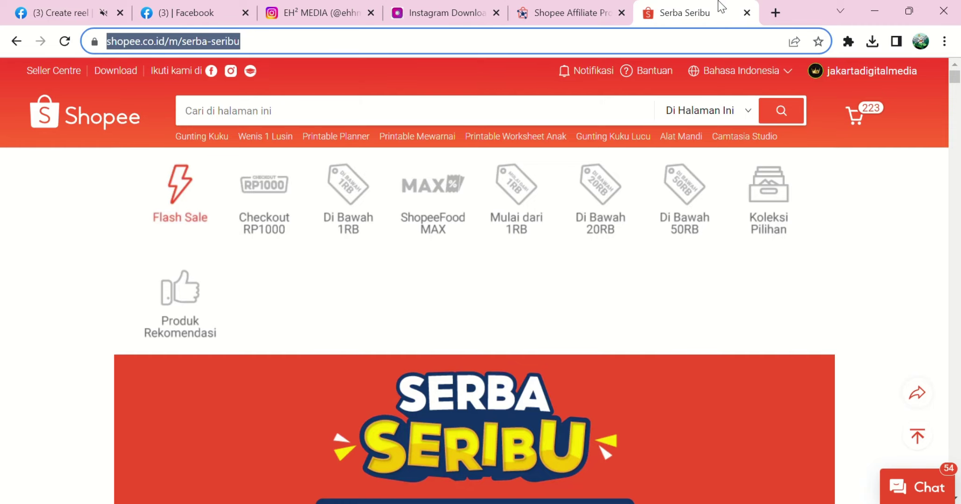
click(747, 13)
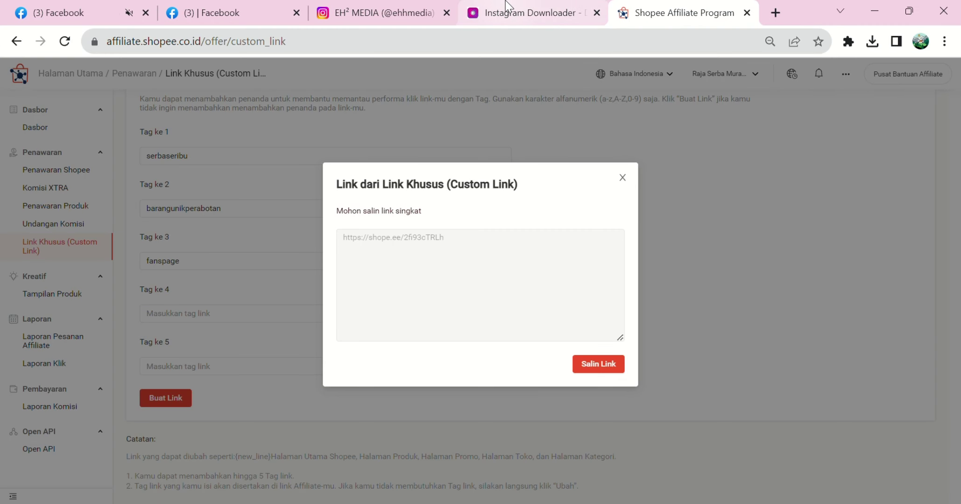
click(749, 16)
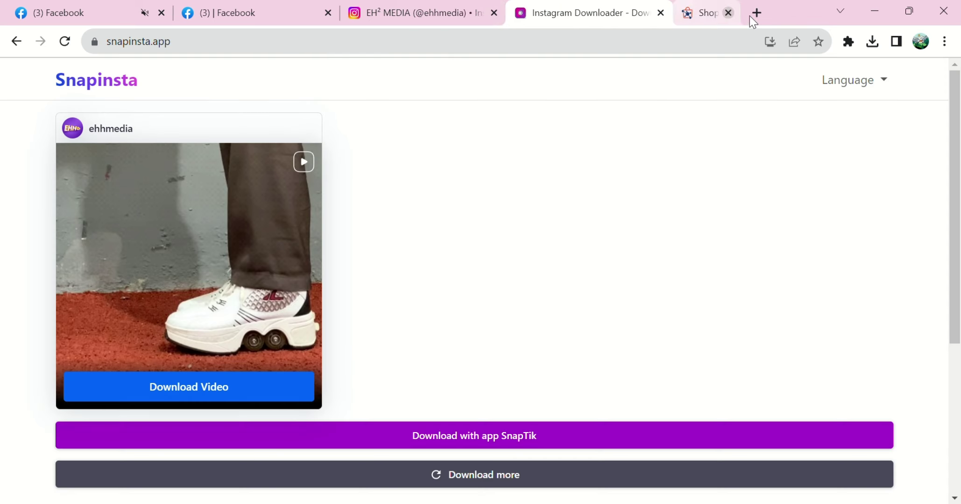
Examine the older reels of the Barang Unik Perabotan page and compare their view counts.
click(290, 2)
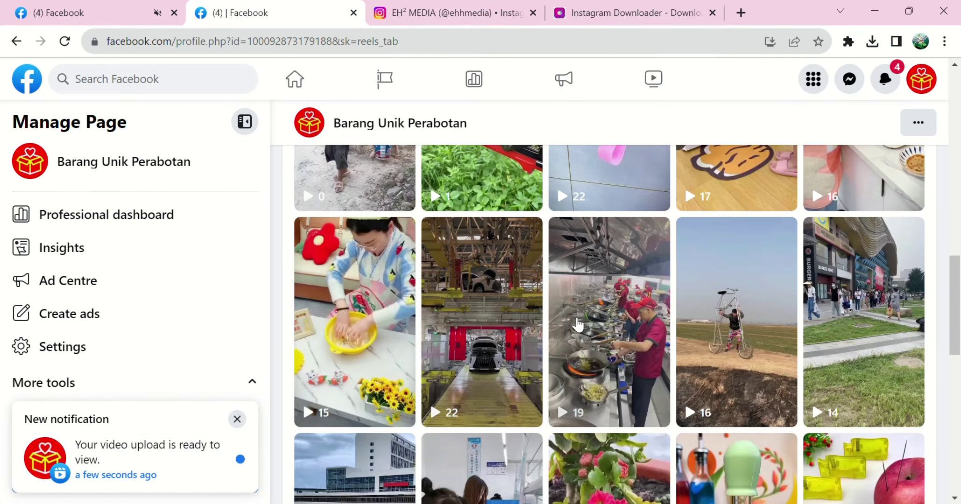
scroll(301, 320, down, 5)
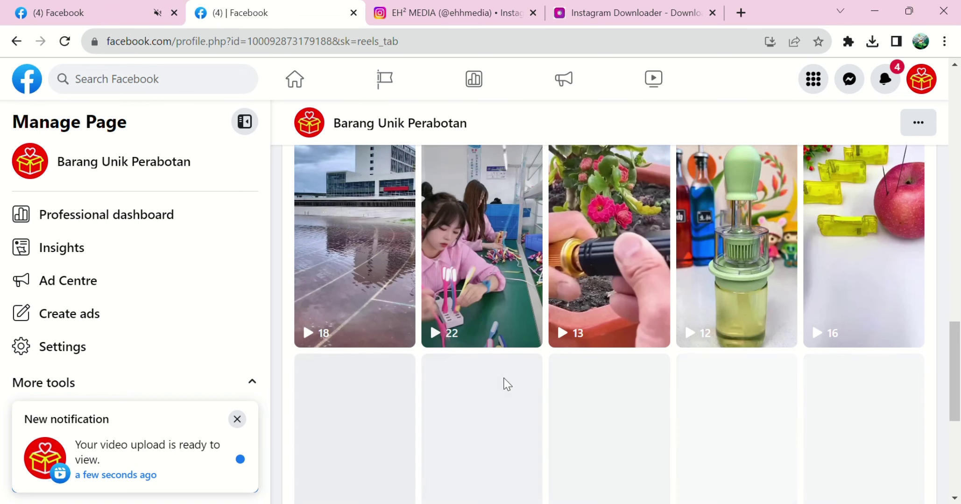
scroll(506, 383, down, 3)
scroll(507, 379, down, 3)
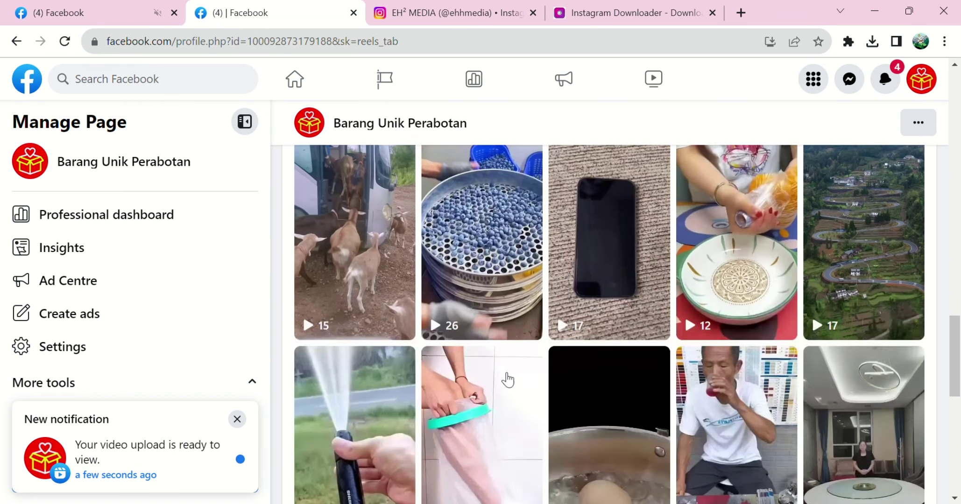
scroll(508, 379, up, 4)
scroll(508, 379, down, 6)
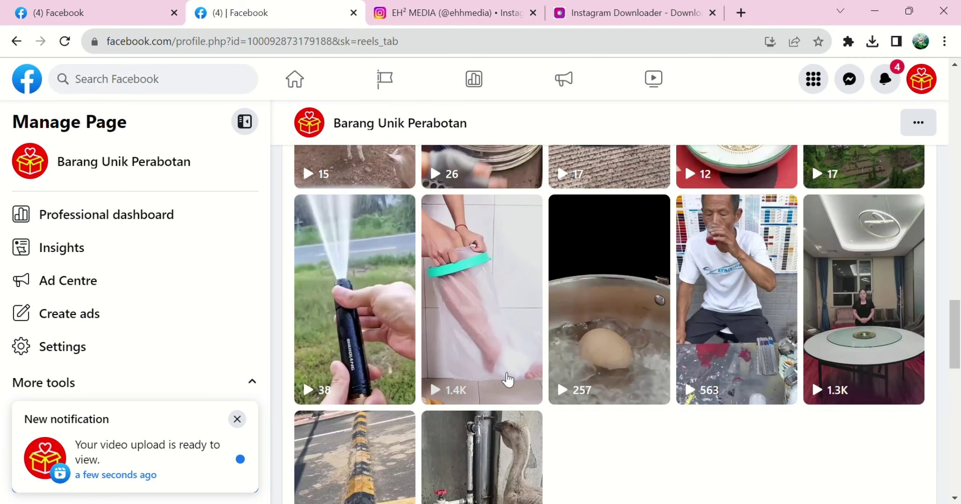
scroll(508, 379, down, 3)
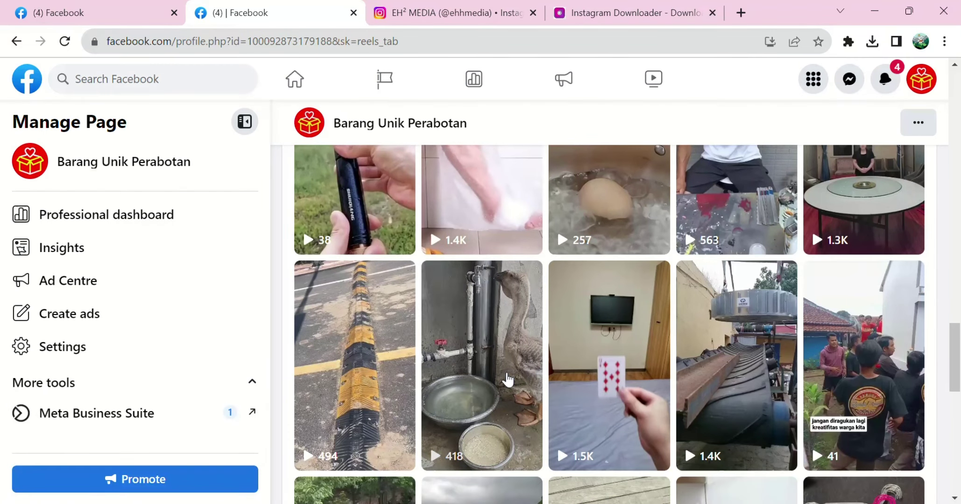
scroll(508, 379, down, 5)
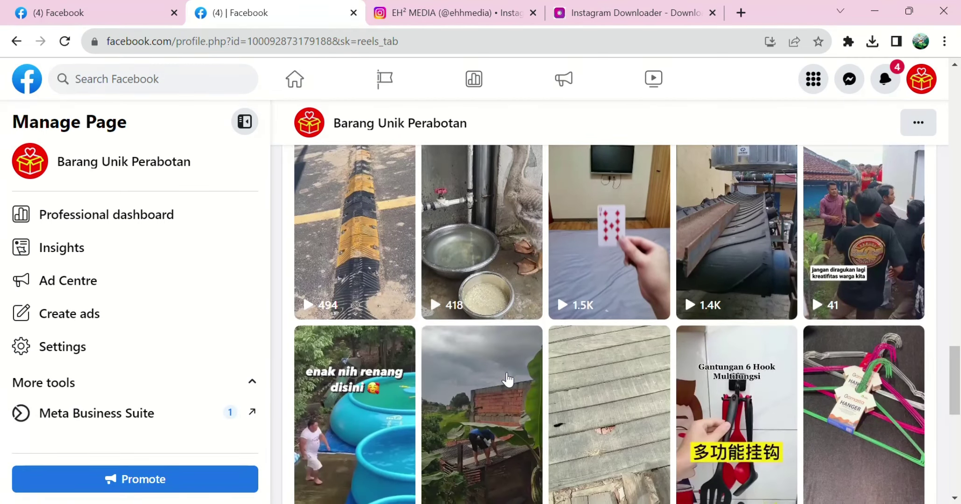
scroll(508, 379, down, 2)
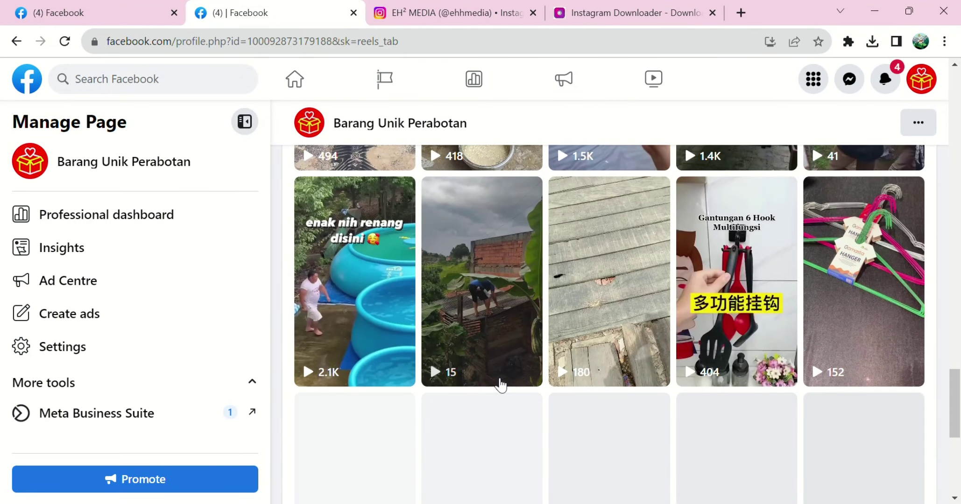
scroll(491, 399, down, 3)
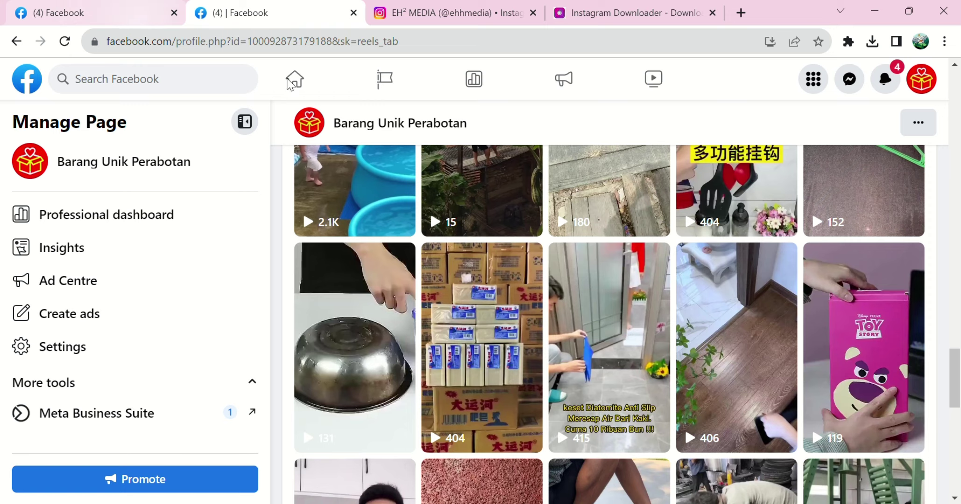
scroll(501, 243, down, 5)
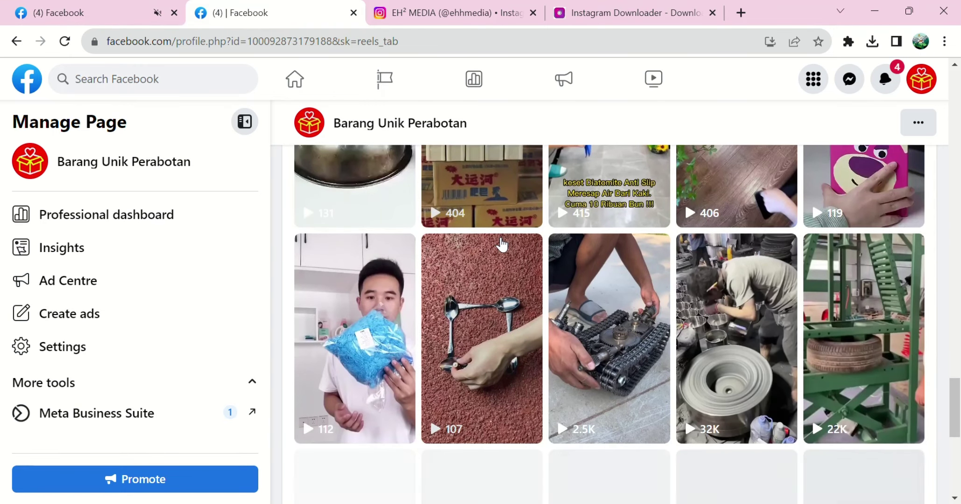
scroll(501, 239, up, 1)
scroll(501, 239, down, 2)
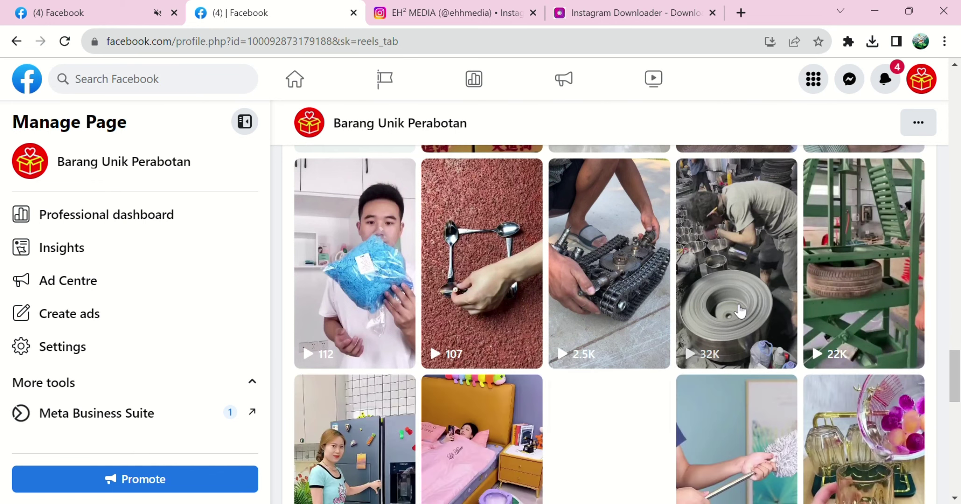
scroll(740, 310, down, 2)
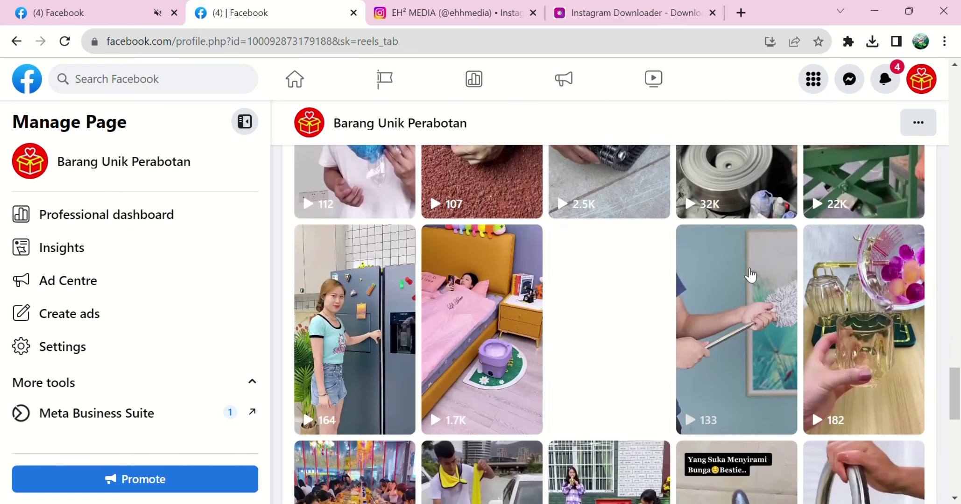
Open the pot-making, tyre machine, bedside mini washer and hot metal forging reels in separate tabs.
scroll(750, 262, up, 1)
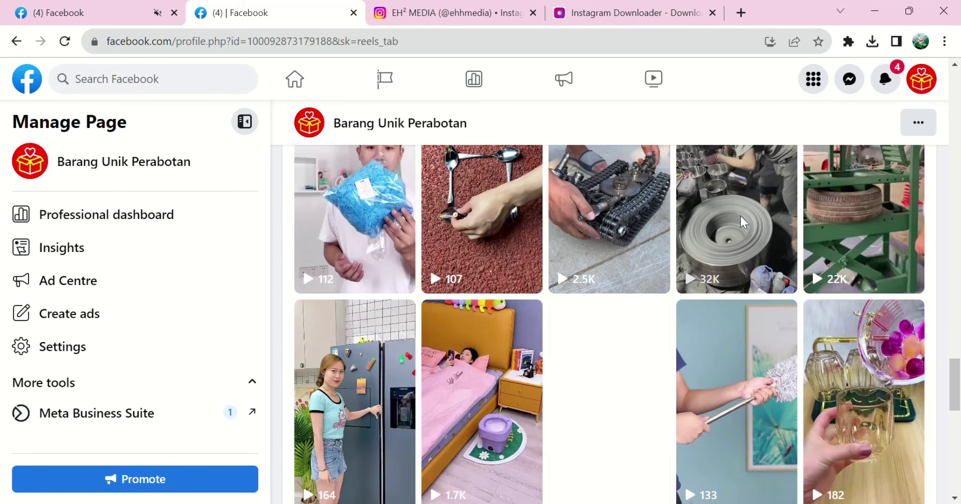
middle_click(758, 225)
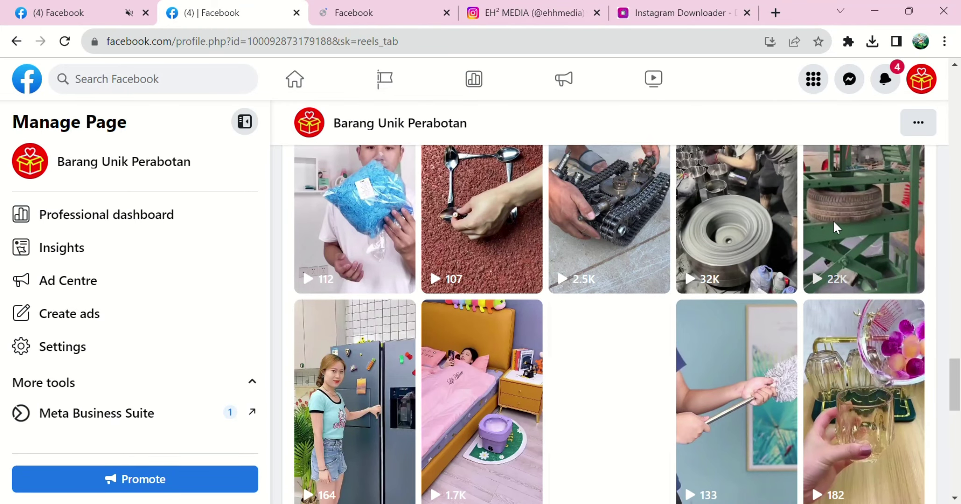
middle_click(834, 223)
scroll(836, 223, down, 3)
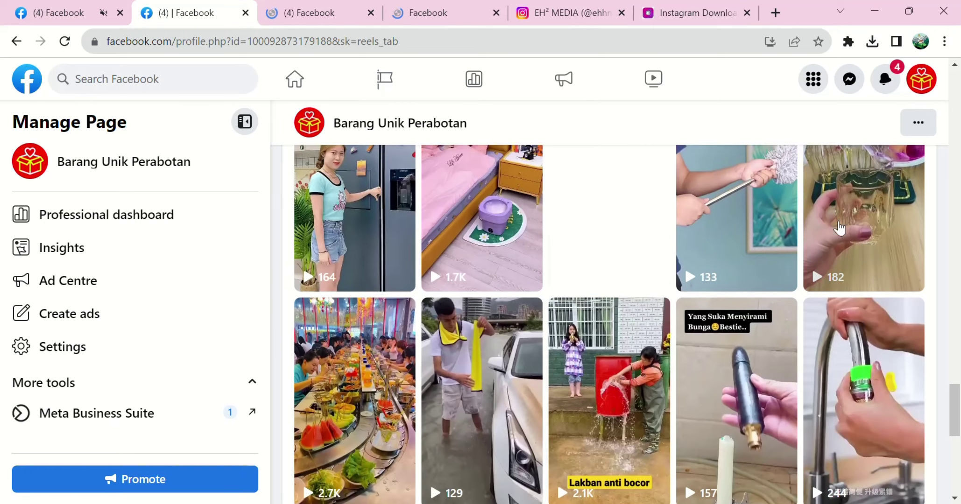
scroll(672, 262, down, 1)
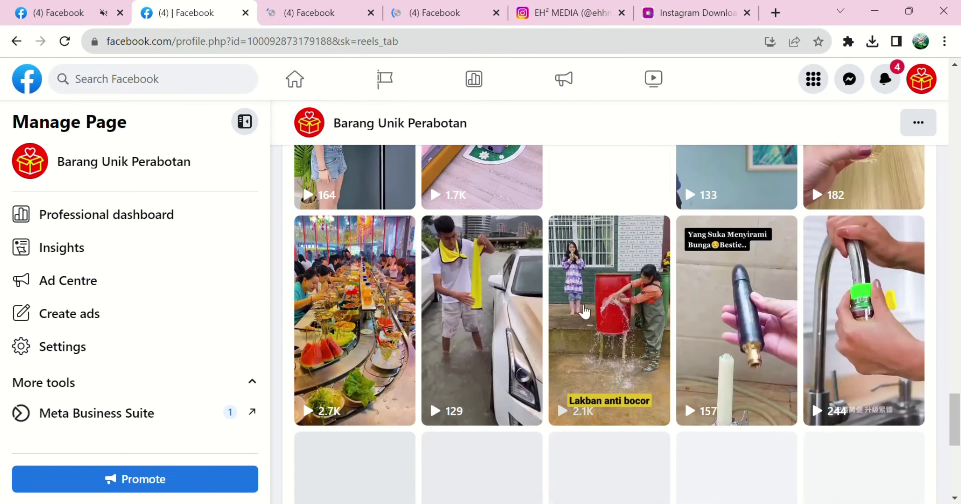
scroll(584, 310, up, 3)
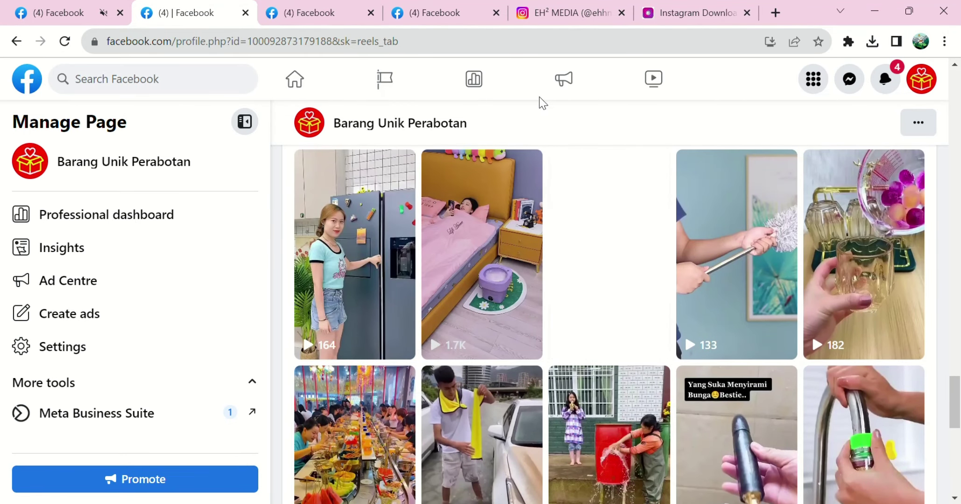
click(548, 55)
scroll(520, 264, down, 2)
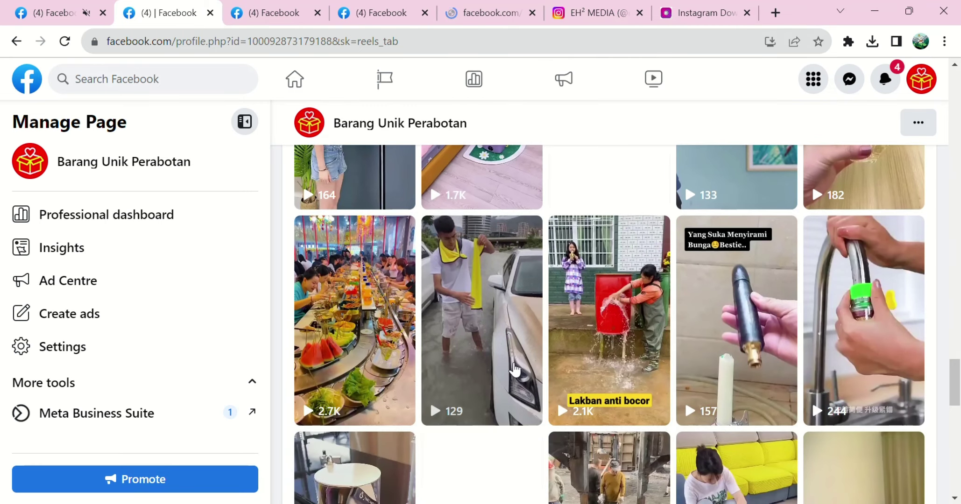
scroll(495, 350, down, 2)
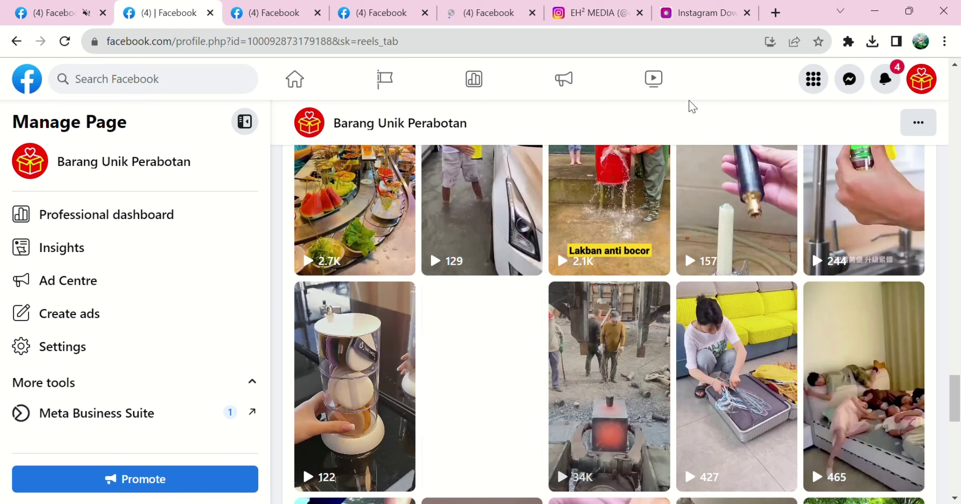
Open the "Lakban anti bocor" reel, show its caption and comments, and close its tab.
click(617, 212)
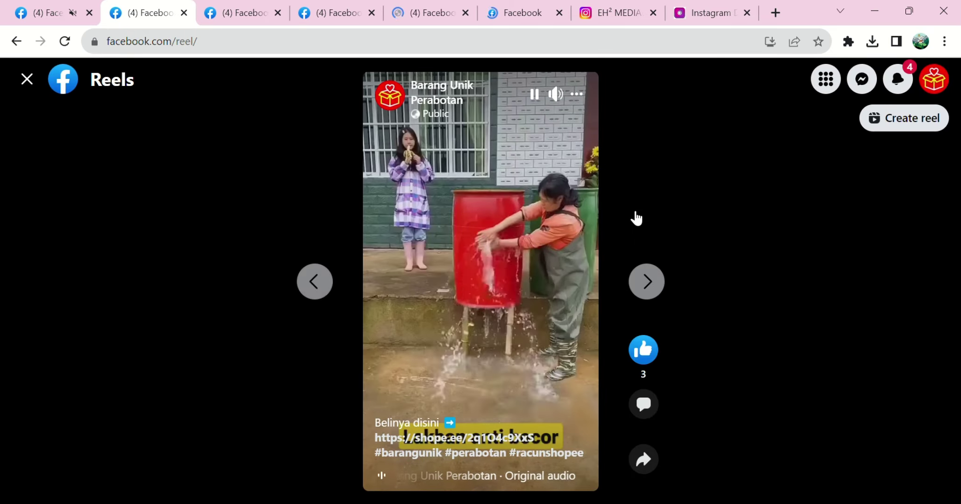
click(644, 406)
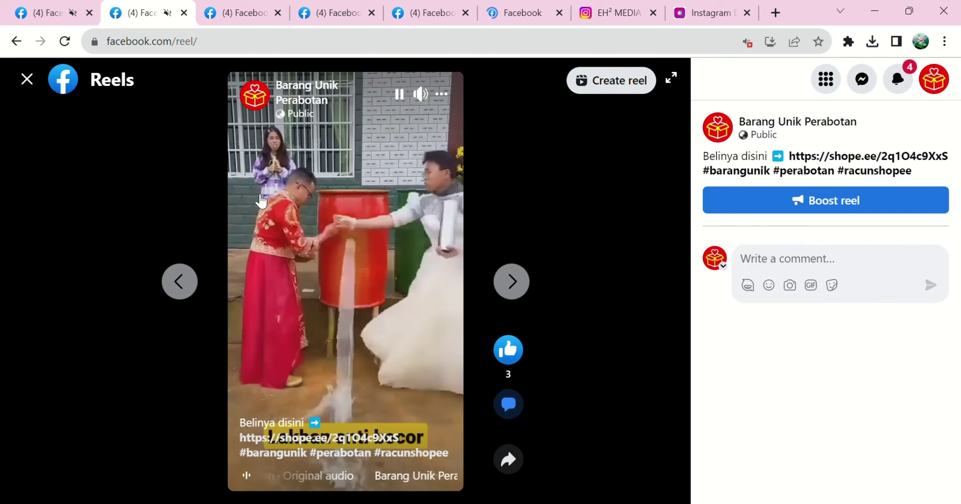
click(184, 13)
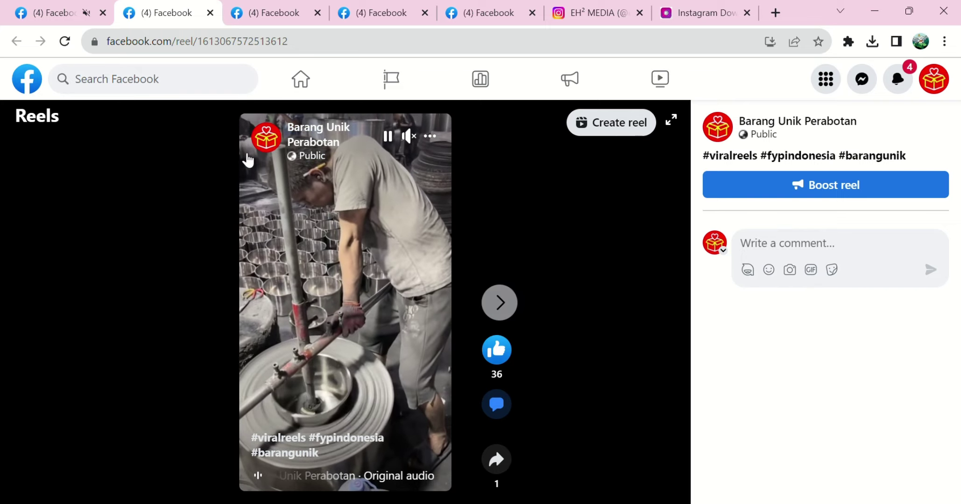
Review the captions of the pot-making, tyre machine, mini washer and metal forging reels, closing each tab.
click(211, 13)
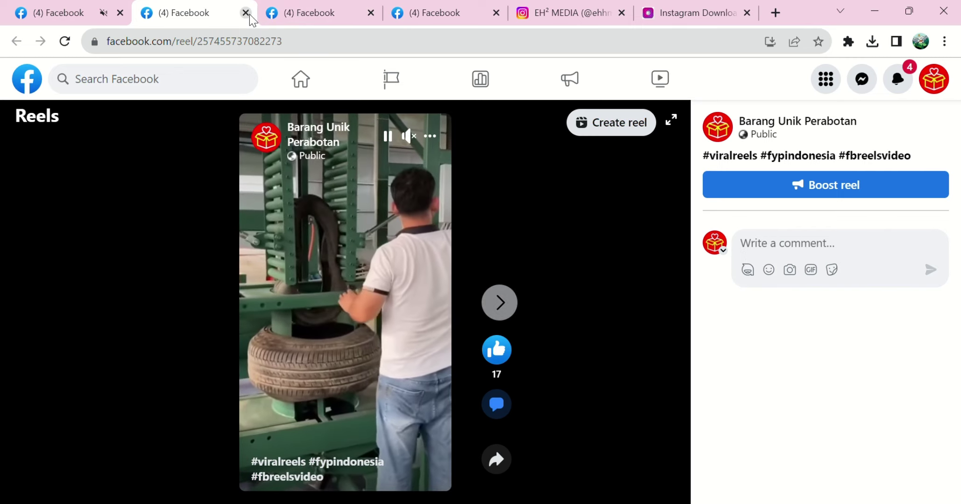
click(249, 14)
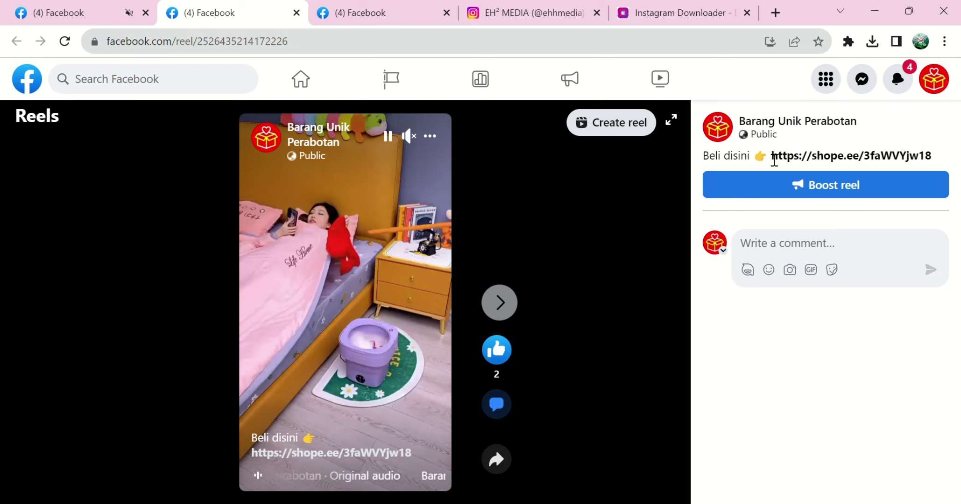
click(297, 14)
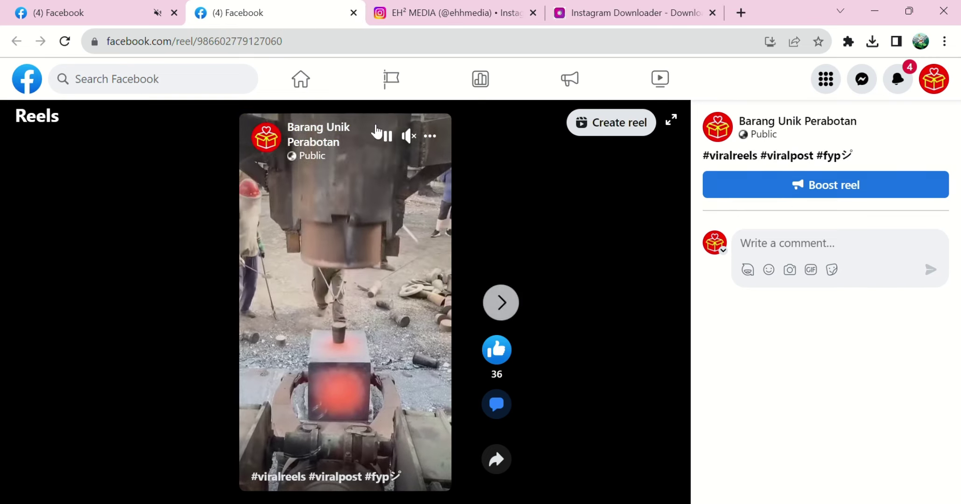
click(353, 16)
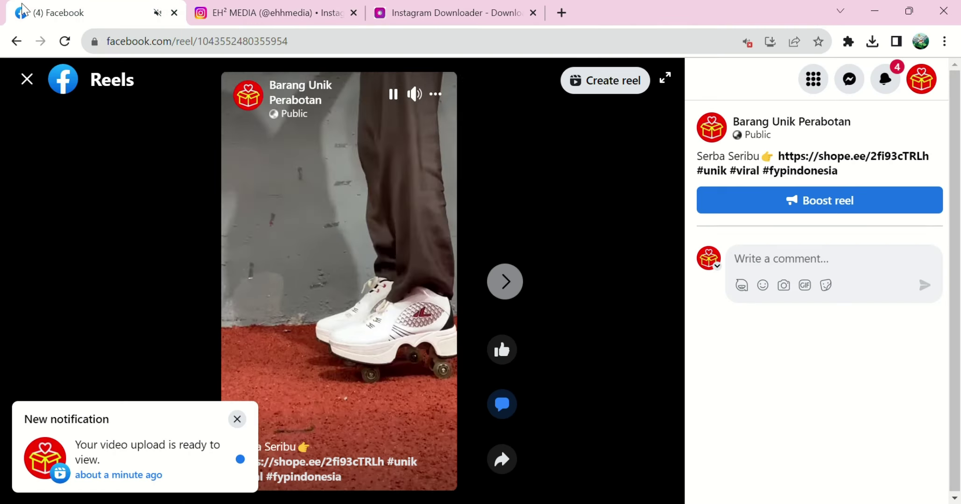